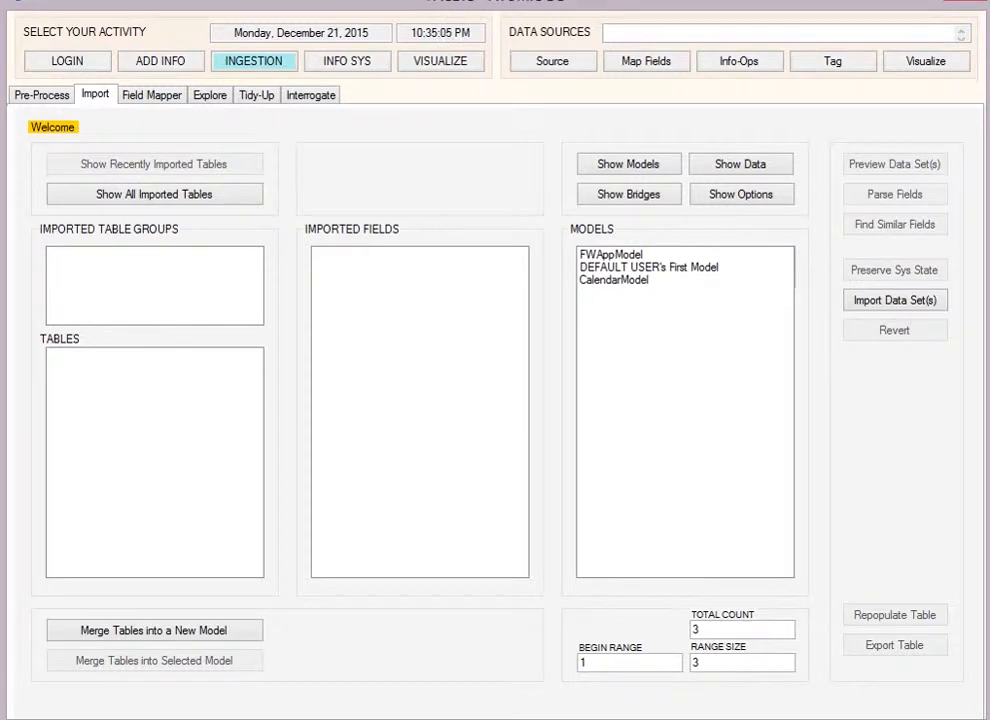
Step: Examine the DBMS types offered for a database import, going from DB2 through to MySQL, and leave without connecting
{"action": "left_click", "coordinate": [531, 64]}
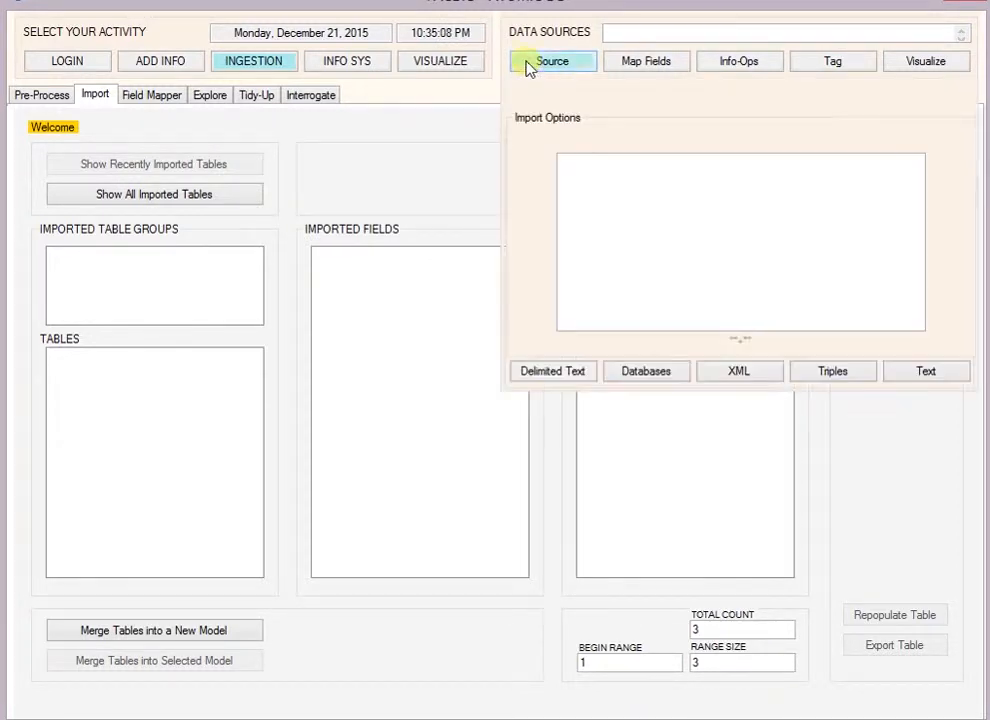
{"action": "left_click", "coordinate": [645, 375]}
{"action": "left_click", "coordinate": [592, 335]}
{"action": "left_click", "coordinate": [590, 330]}
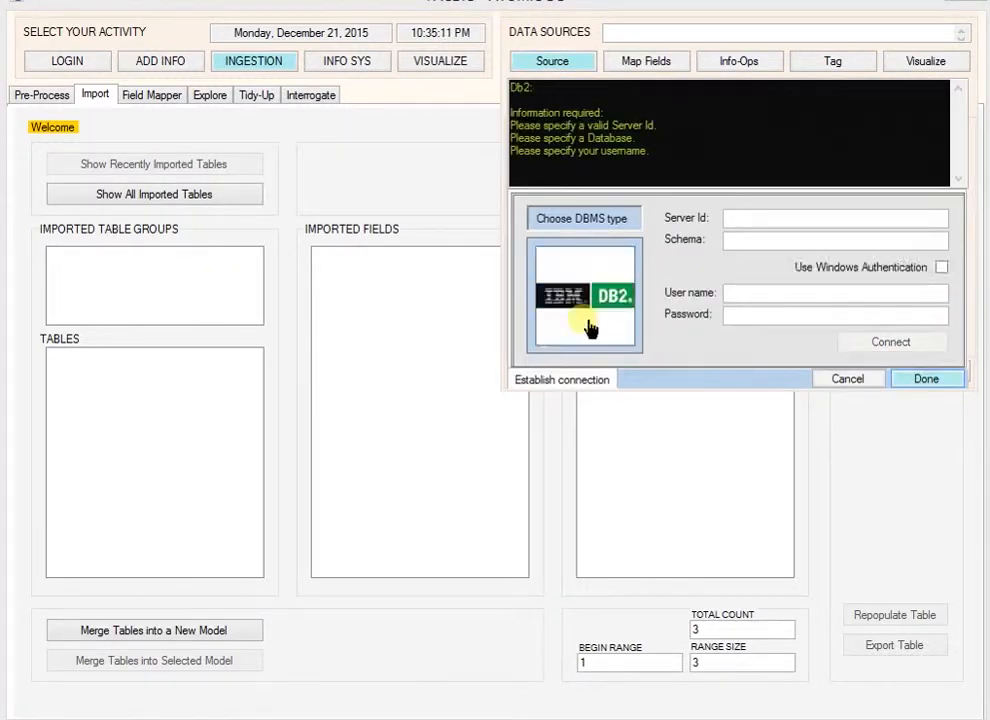
{"action": "left_click", "coordinate": [590, 328]}
{"action": "left_click", "coordinate": [590, 328]}
{"action": "left_click", "coordinate": [590, 328]}
{"action": "left_click", "coordinate": [590, 328]}
{"action": "left_click", "coordinate": [590, 328]}
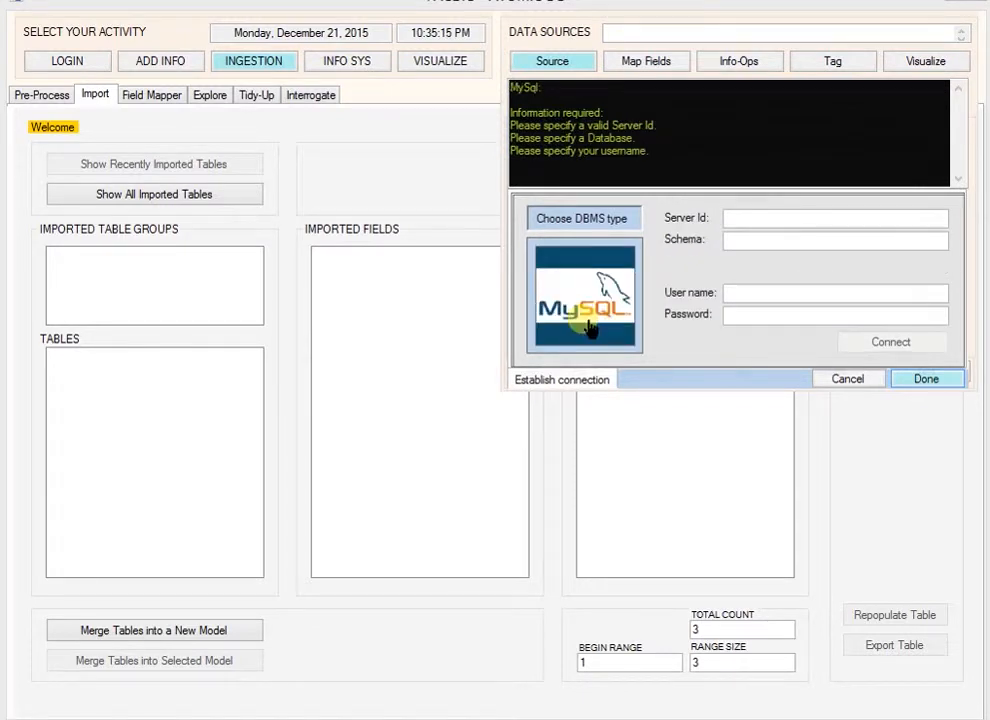
{"action": "left_click", "coordinate": [590, 328]}
{"action": "left_click", "coordinate": [847, 378]}
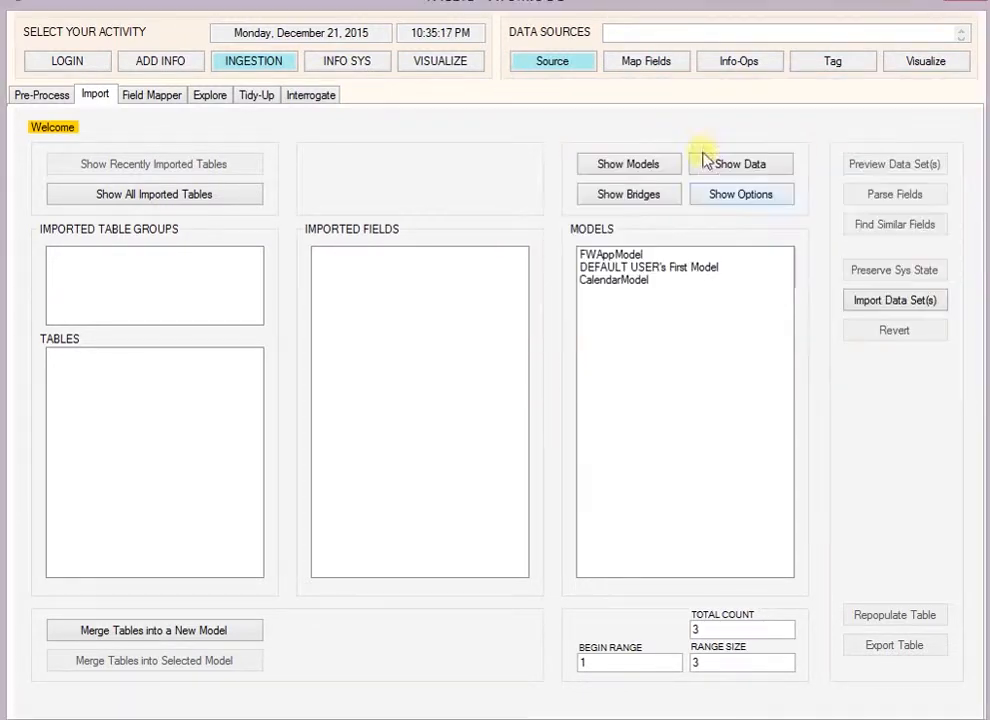
Step: Import the table structures of CUSTOMER.csv and ORDER.csv as delimited text data sources
{"action": "left_click", "coordinate": [562, 65]}
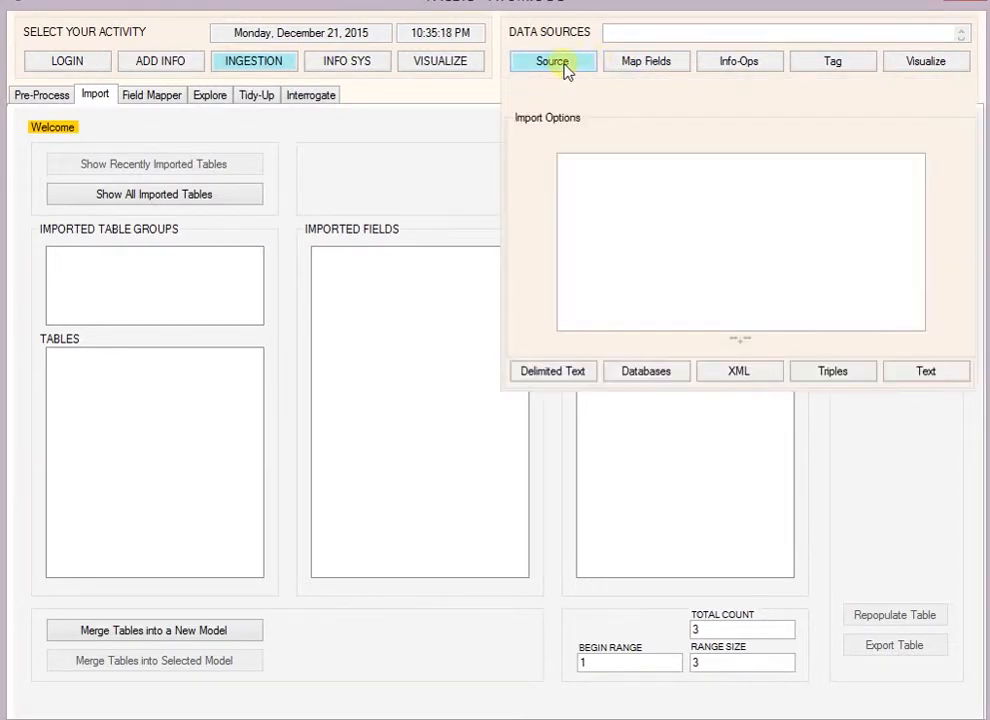
{"action": "left_click", "coordinate": [552, 372]}
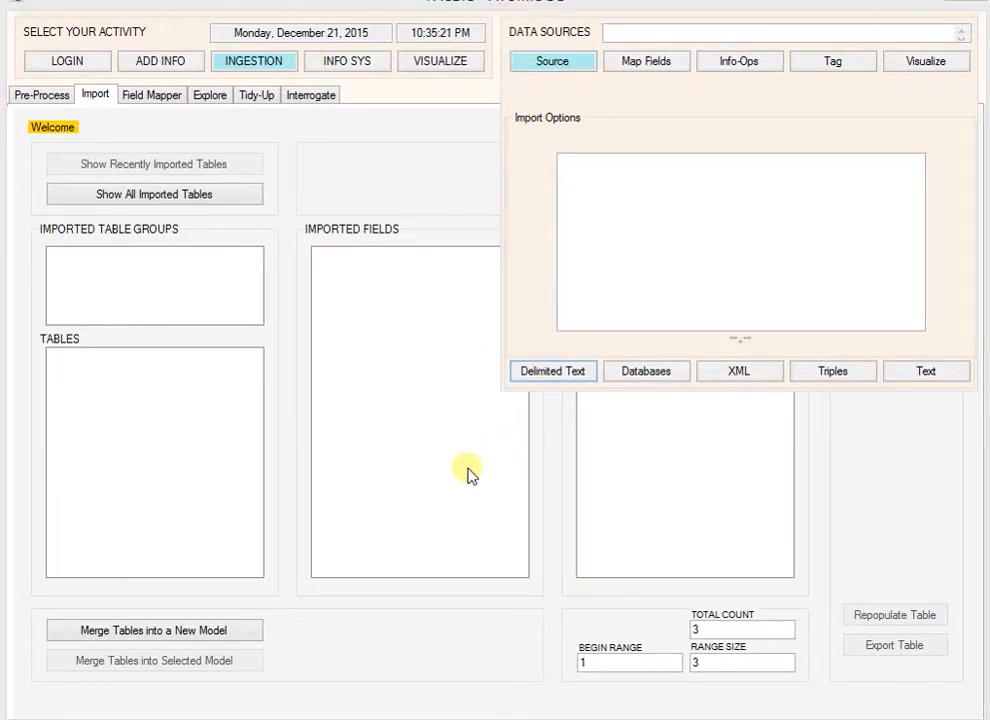
{"action": "left_click", "coordinate": [245, 150]}
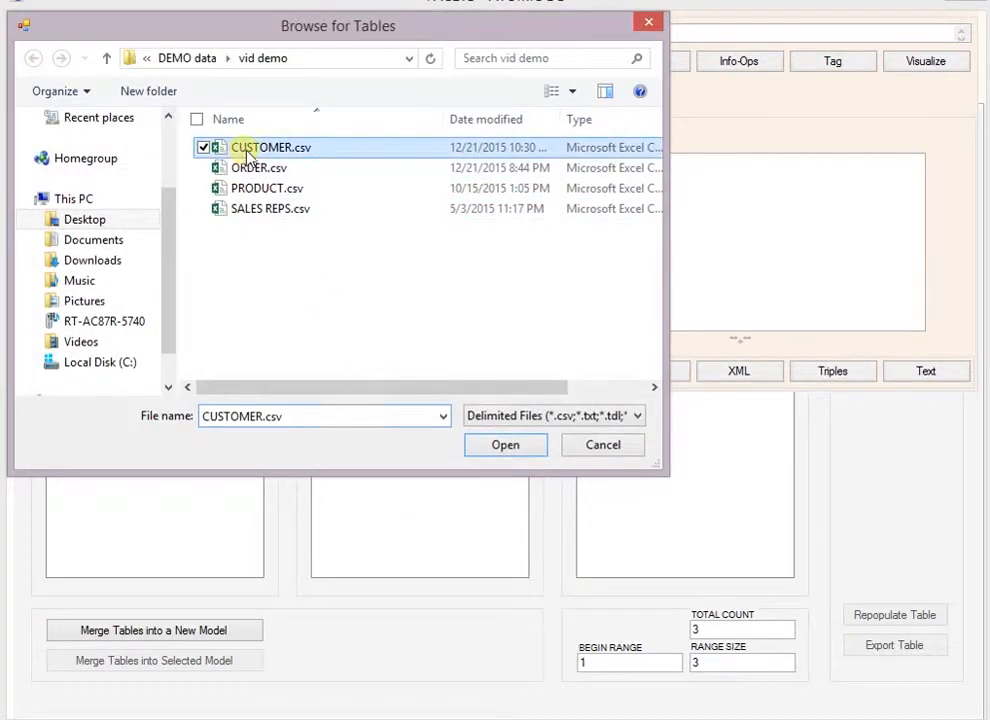
{"action": "left_click", "coordinate": [238, 168], "text": "ctrl"}
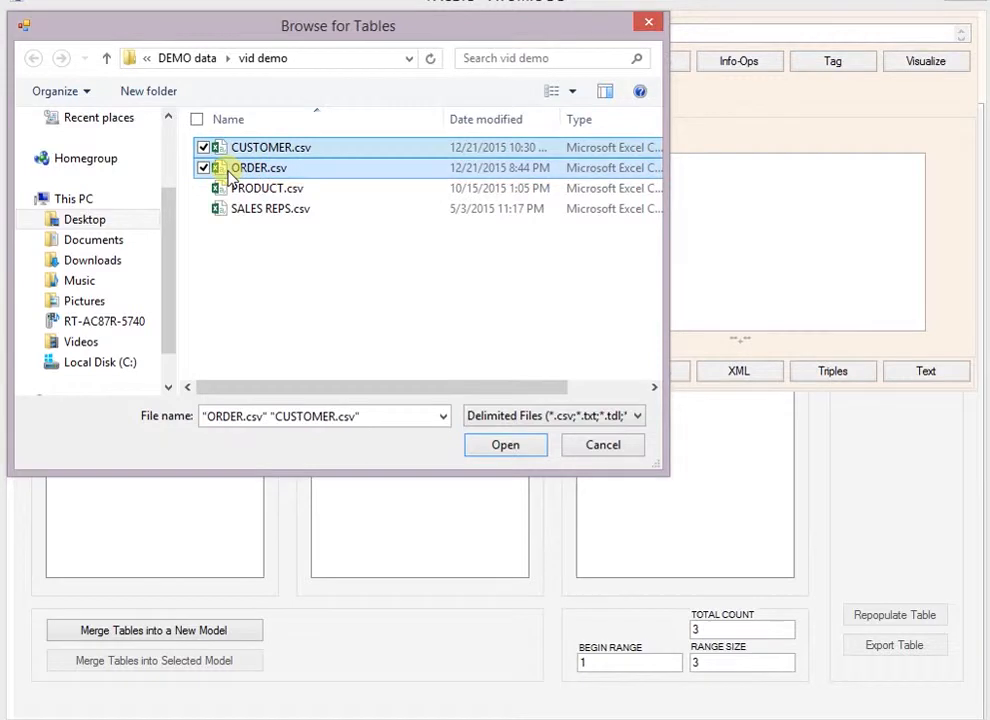
{"action": "left_click", "coordinate": [503, 445]}
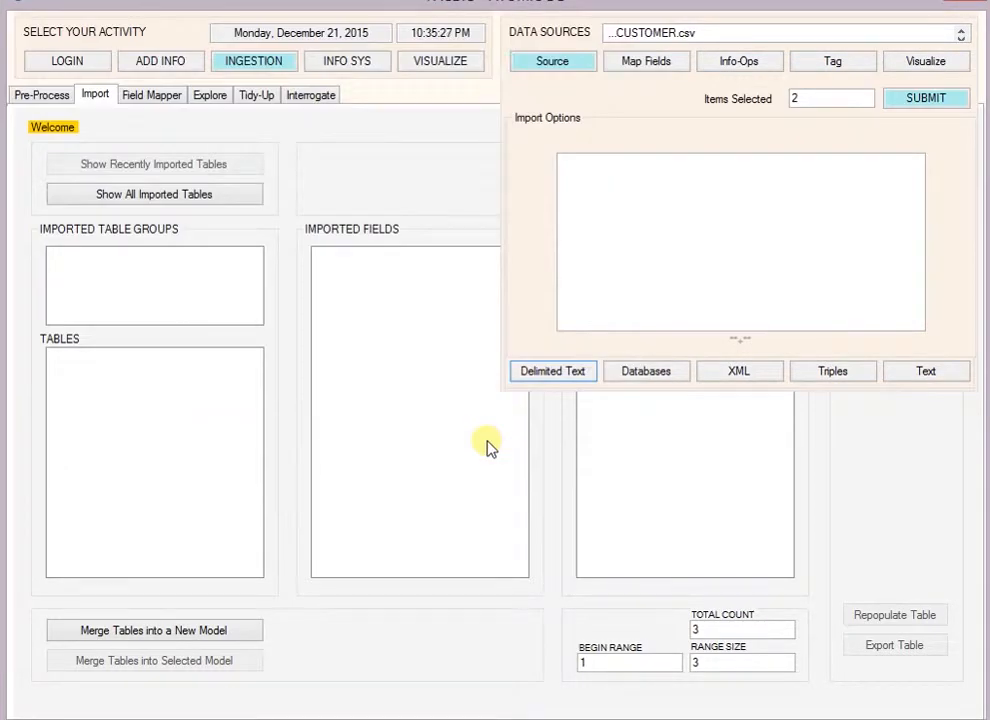
{"action": "left_click", "coordinate": [926, 100]}
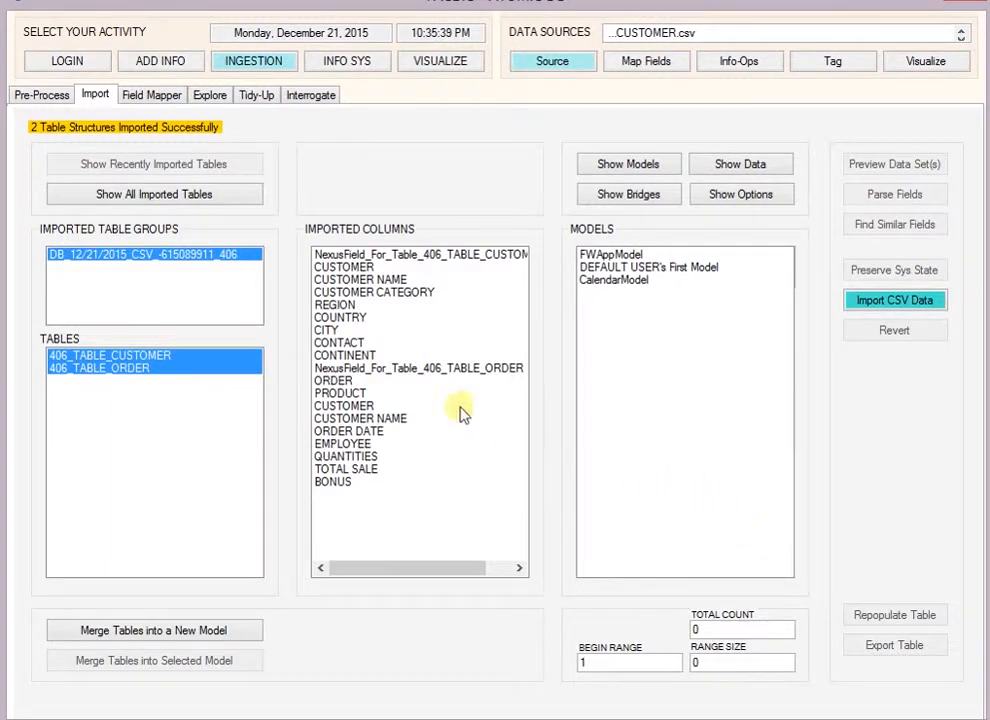
Step: Merge the imported customer and order tables into a new model named "new one" and import their CSV data
{"action": "left_click", "coordinate": [390, 420]}
{"action": "left_click", "coordinate": [393, 281]}
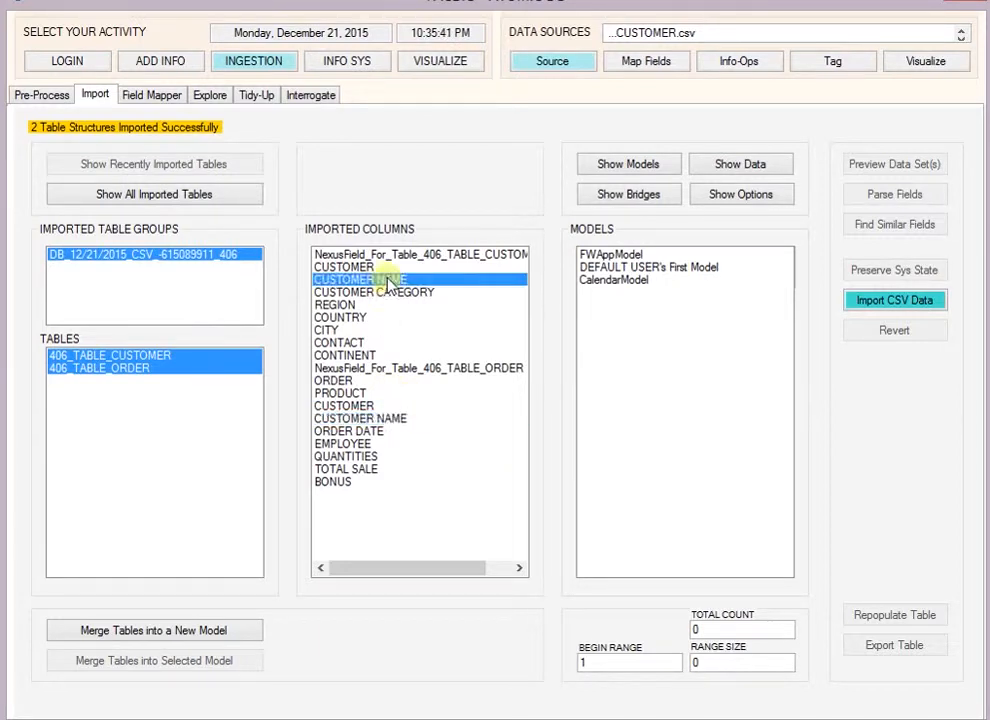
{"action": "left_click", "coordinate": [155, 630]}
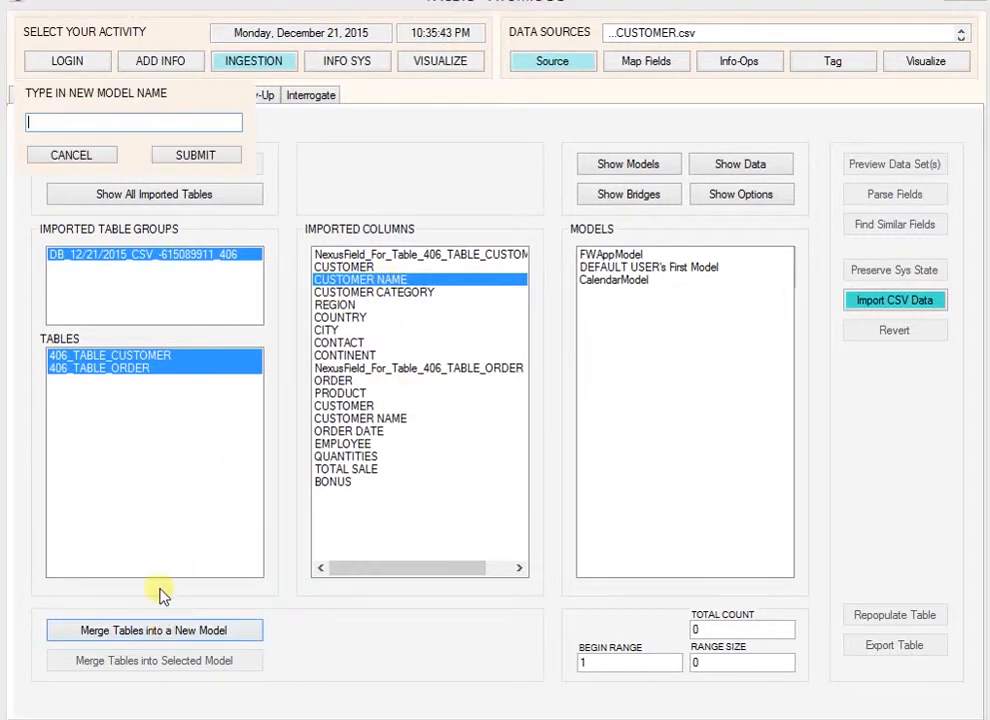
{"action": "type", "text": "new one"}
{"action": "left_click", "coordinate": [210, 162]}
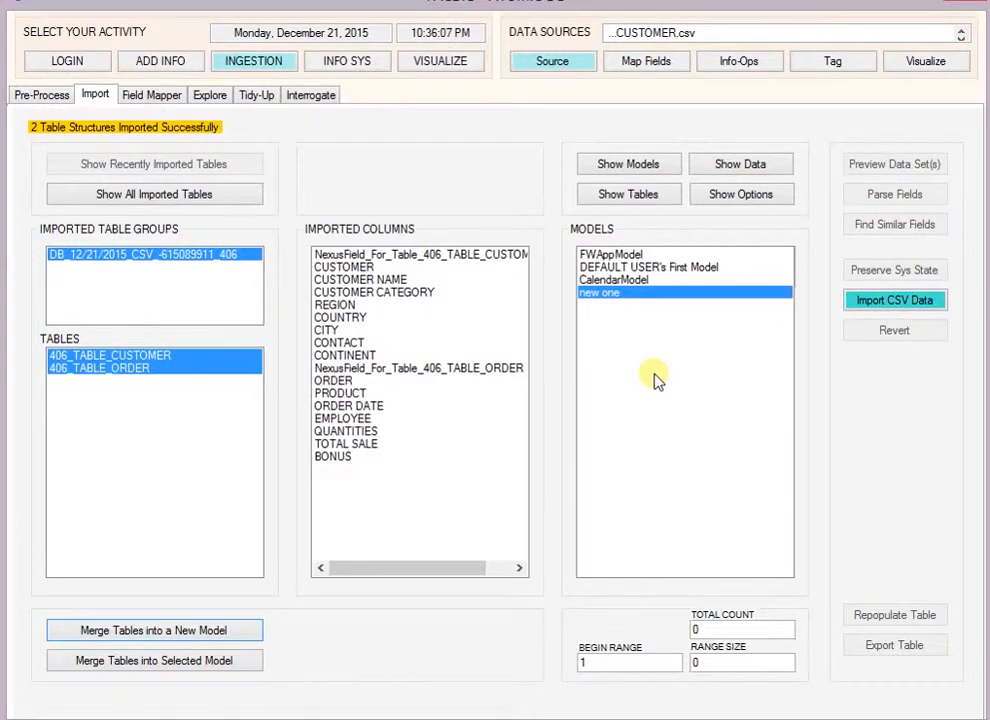
{"action": "left_click", "coordinate": [926, 306]}
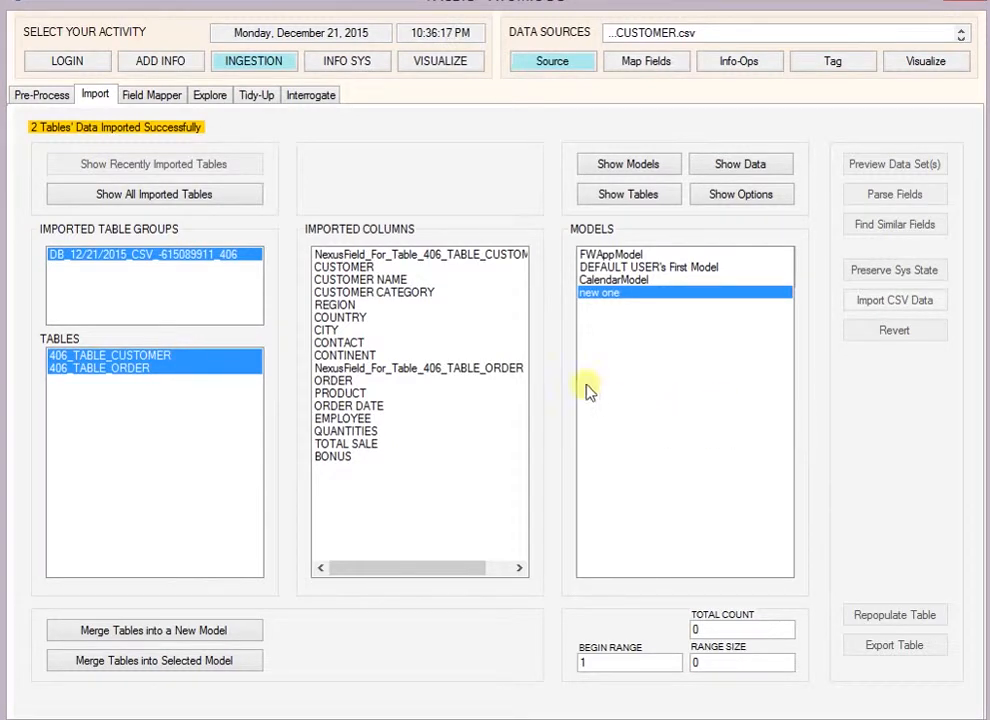
Step: Examine the data items in imported columns such as PRODUCT, QUANTITIES, CITY, REGION and CUSTOMER NAME
{"action": "left_click", "coordinate": [380, 281]}
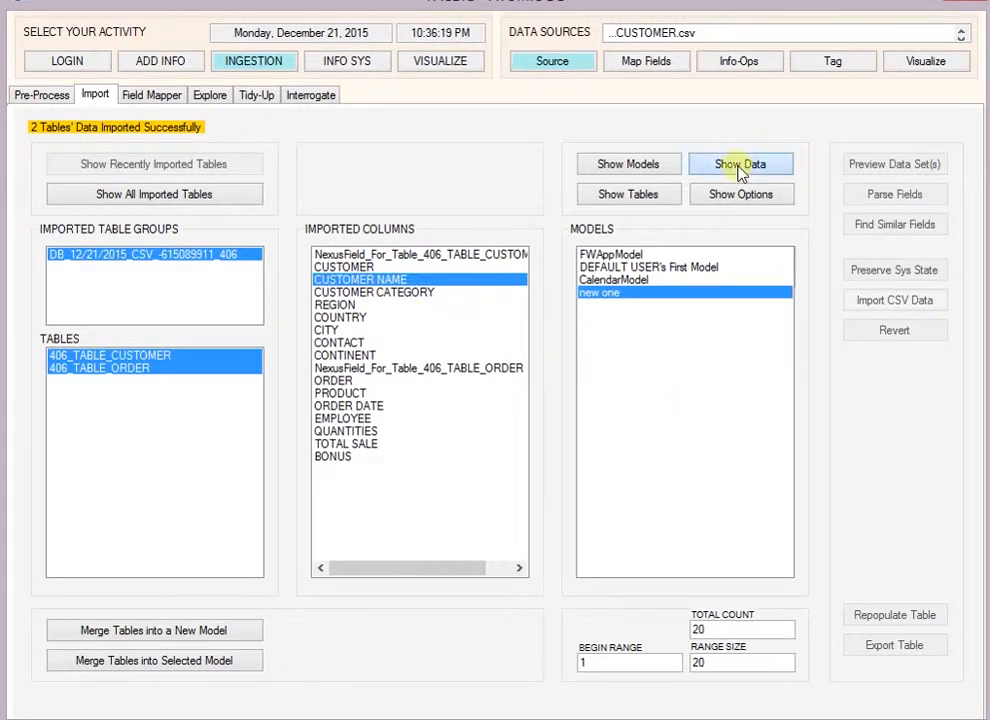
{"action": "left_click", "coordinate": [740, 166]}
{"action": "left_click", "coordinate": [340, 304]}
{"action": "left_click", "coordinate": [340, 393]}
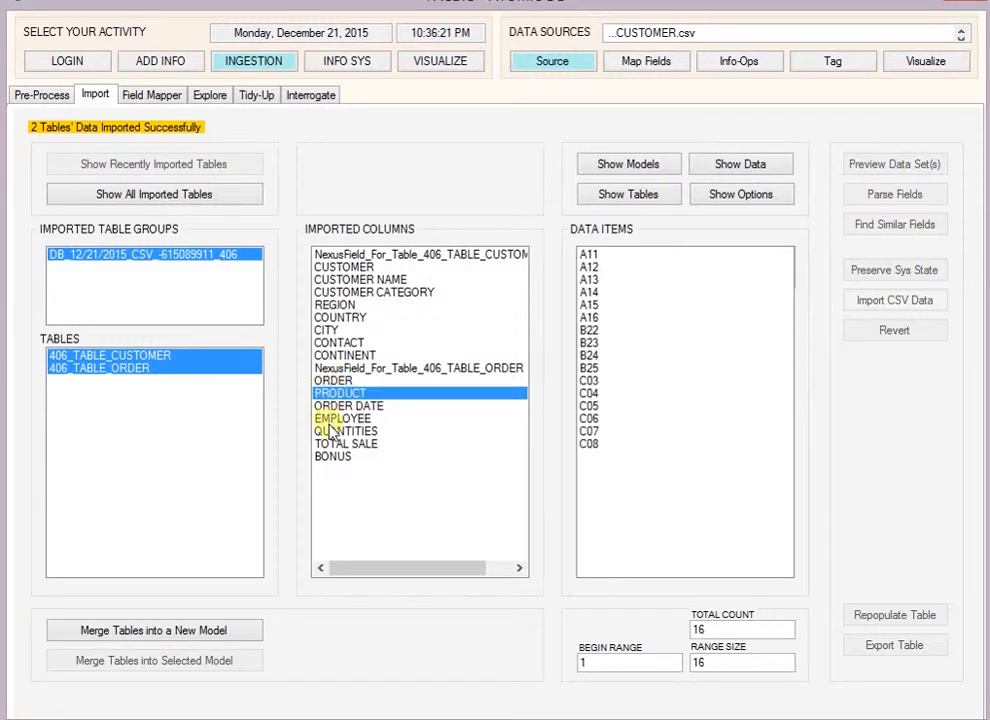
{"action": "left_click", "coordinate": [333, 432]}
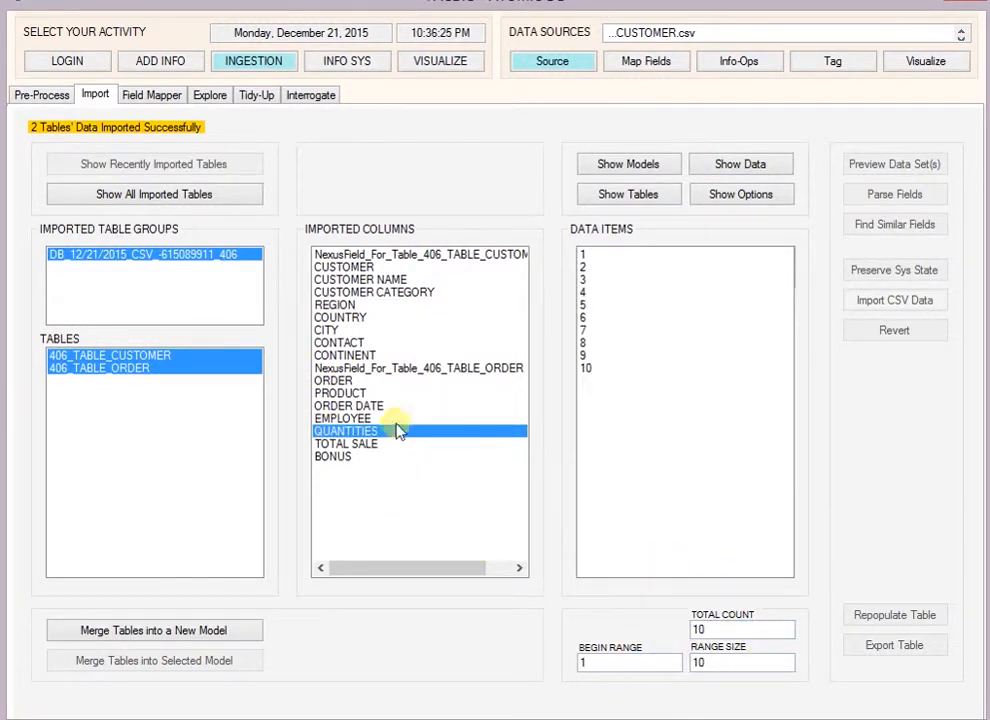
{"action": "left_click", "coordinate": [400, 393]}
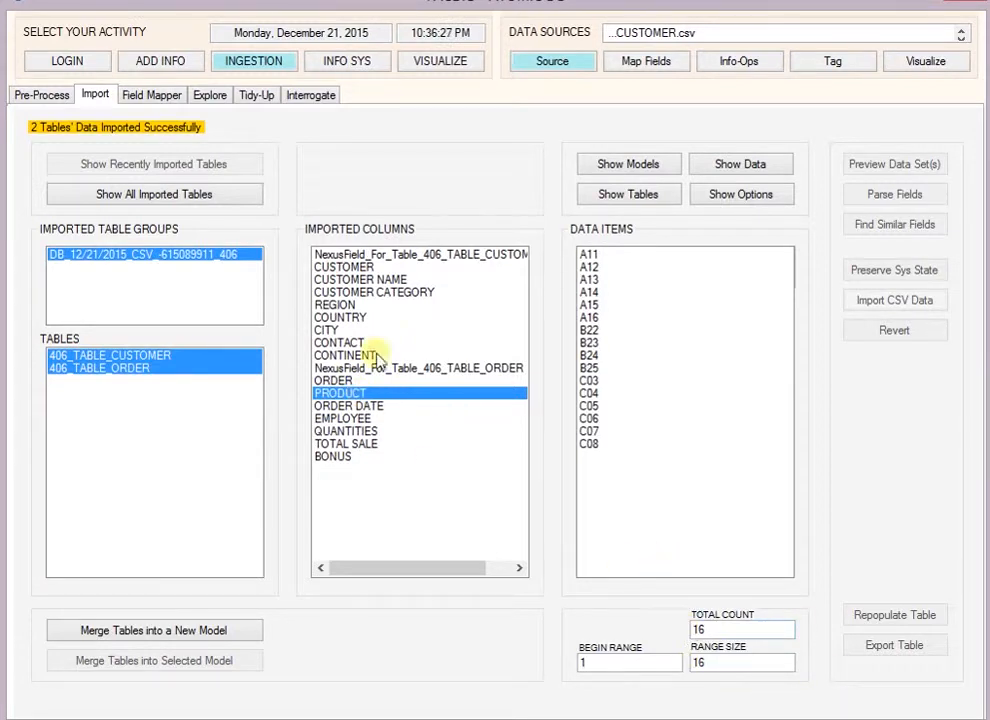
{"action": "left_click", "coordinate": [350, 330]}
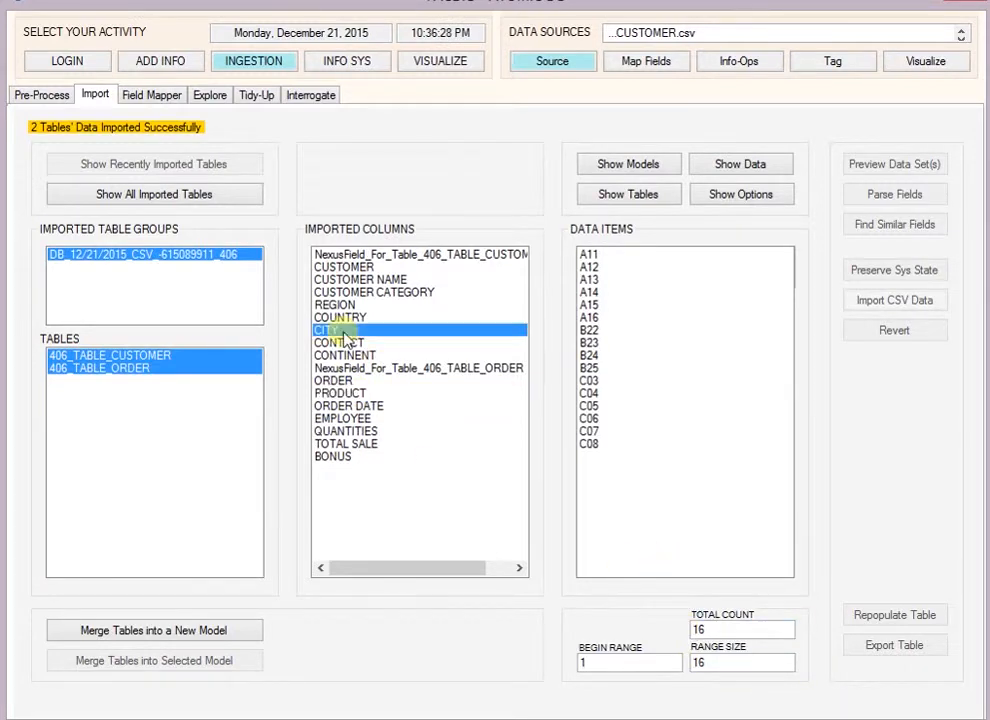
{"action": "left_click", "coordinate": [409, 305]}
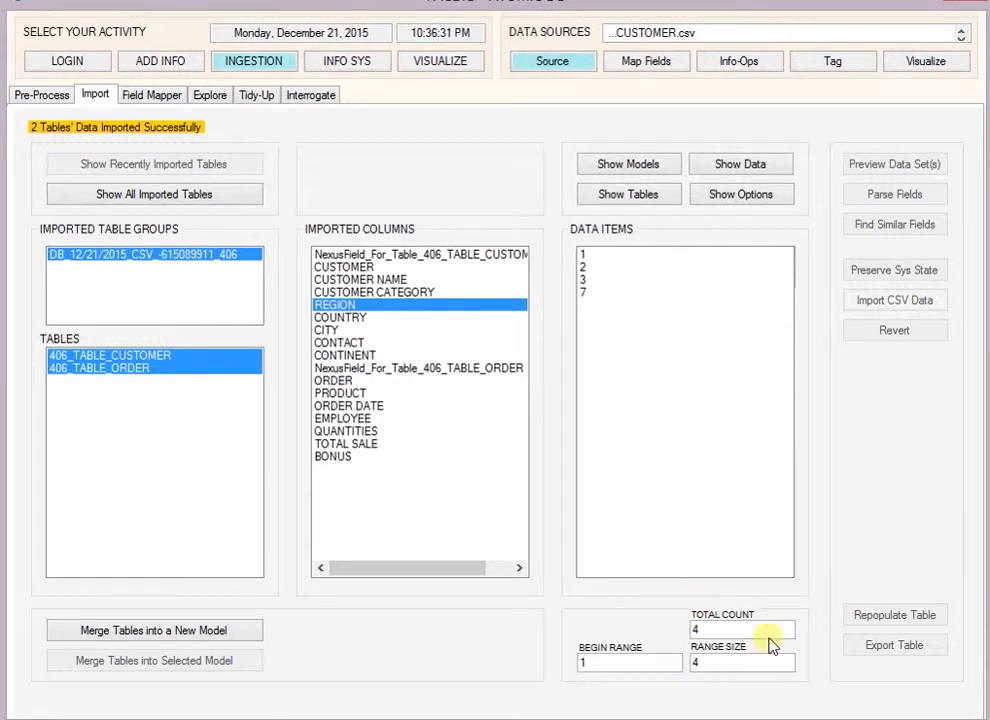
{"action": "left_click", "coordinate": [356, 280]}
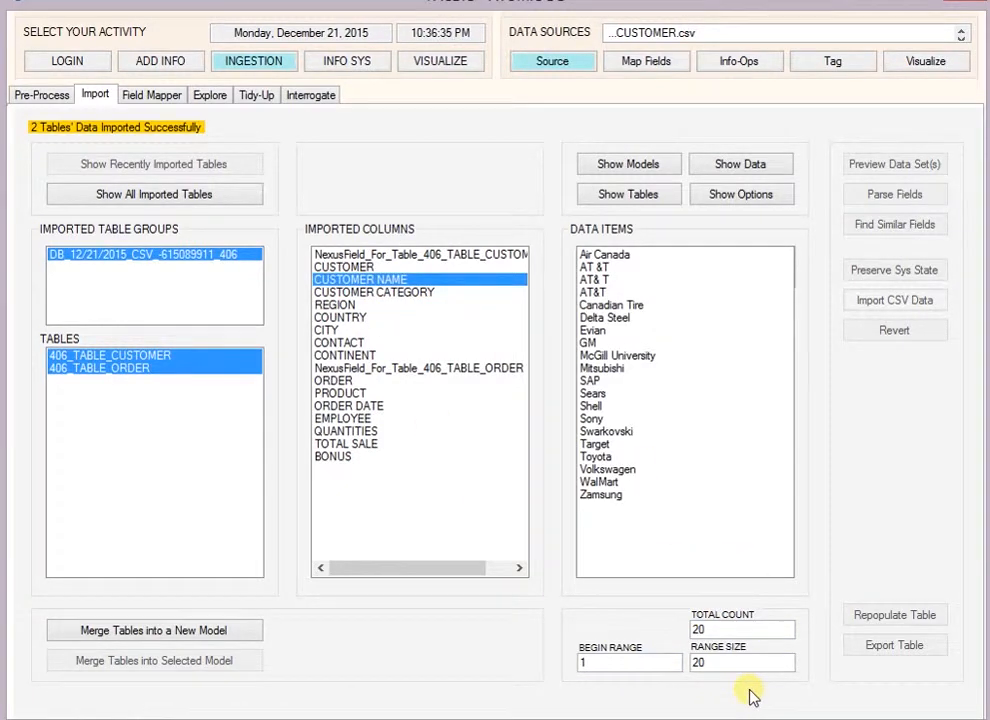
Step: In the model "new one", bridge the customer table to the order table on CUSTOMER and check the bridge from the order side
{"action": "left_click", "coordinate": [637, 174]}
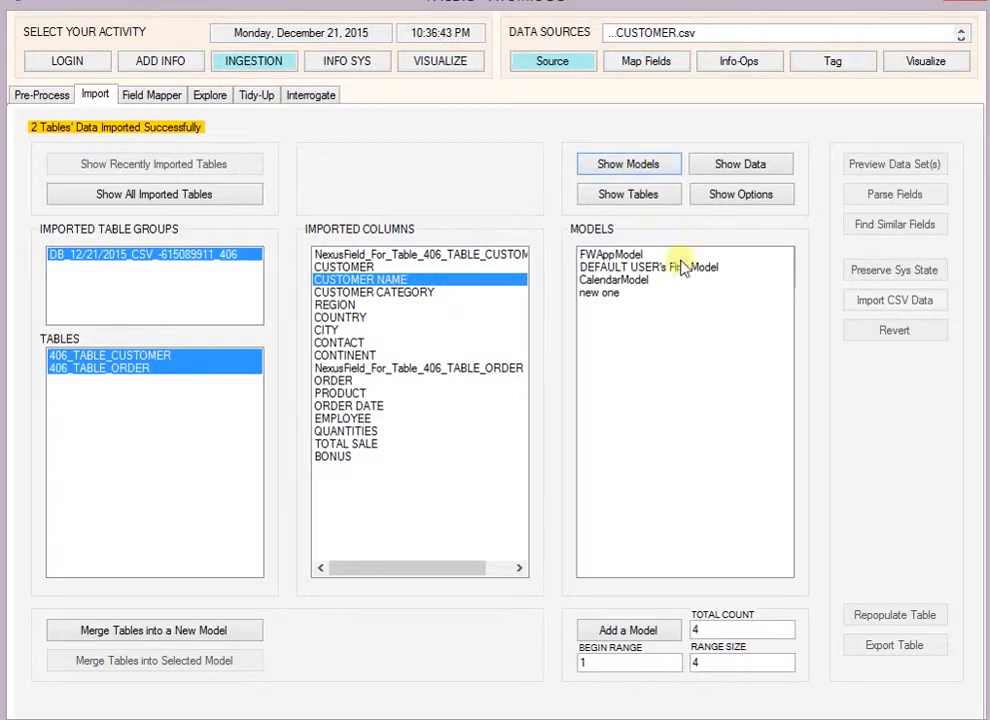
{"action": "left_click", "coordinate": [600, 294]}
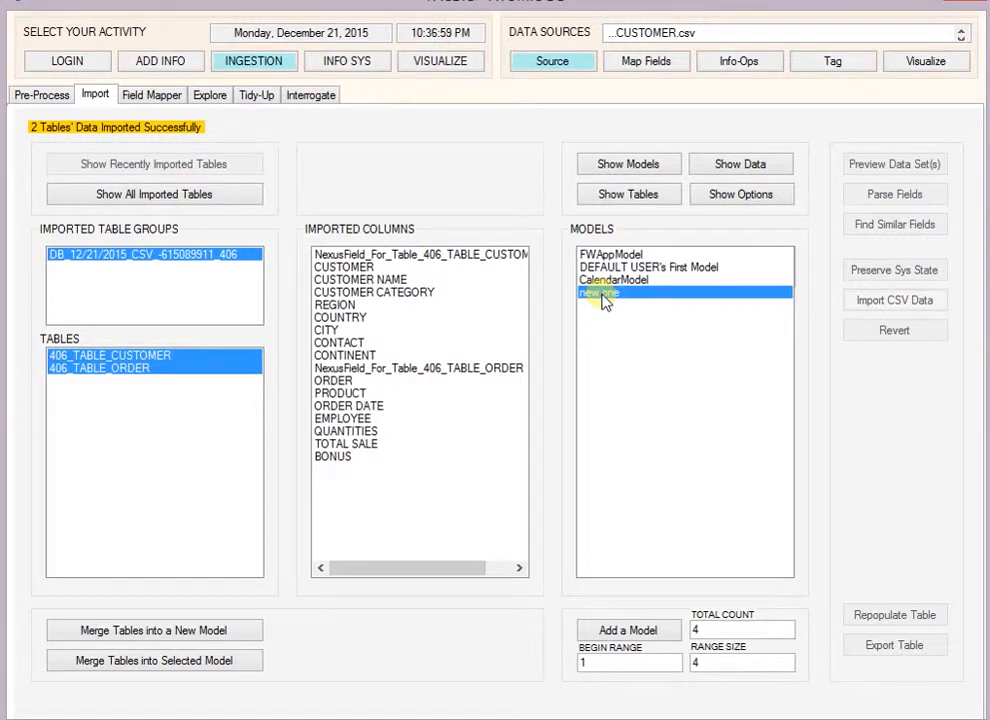
{"action": "left_click", "coordinate": [660, 196]}
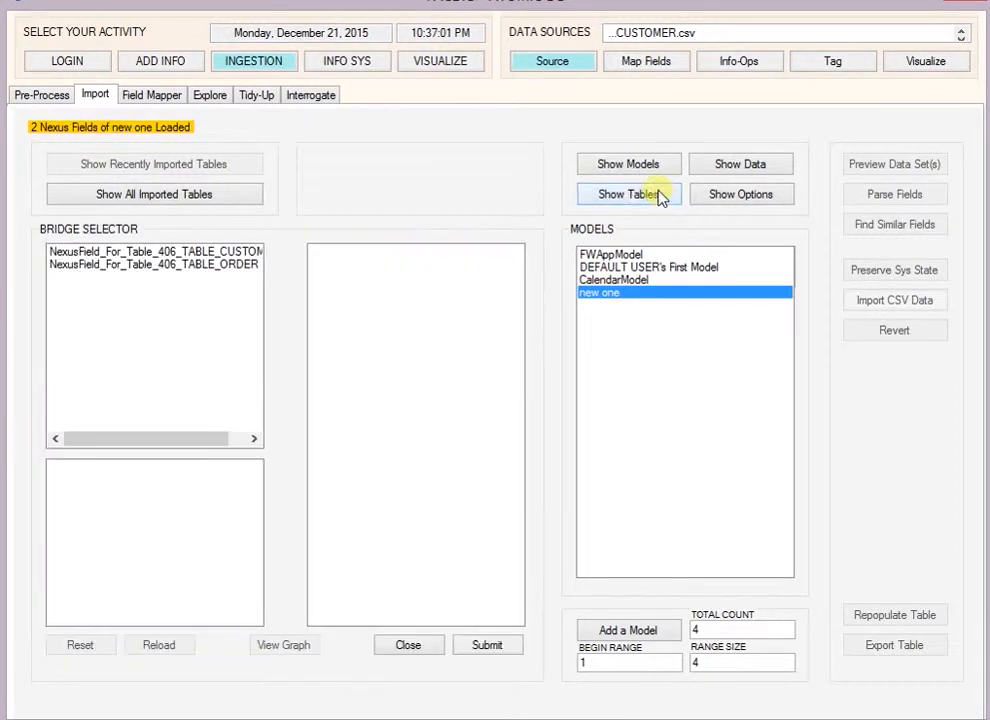
{"action": "left_click", "coordinate": [258, 254]}
{"action": "left_click", "coordinate": [220, 472]}
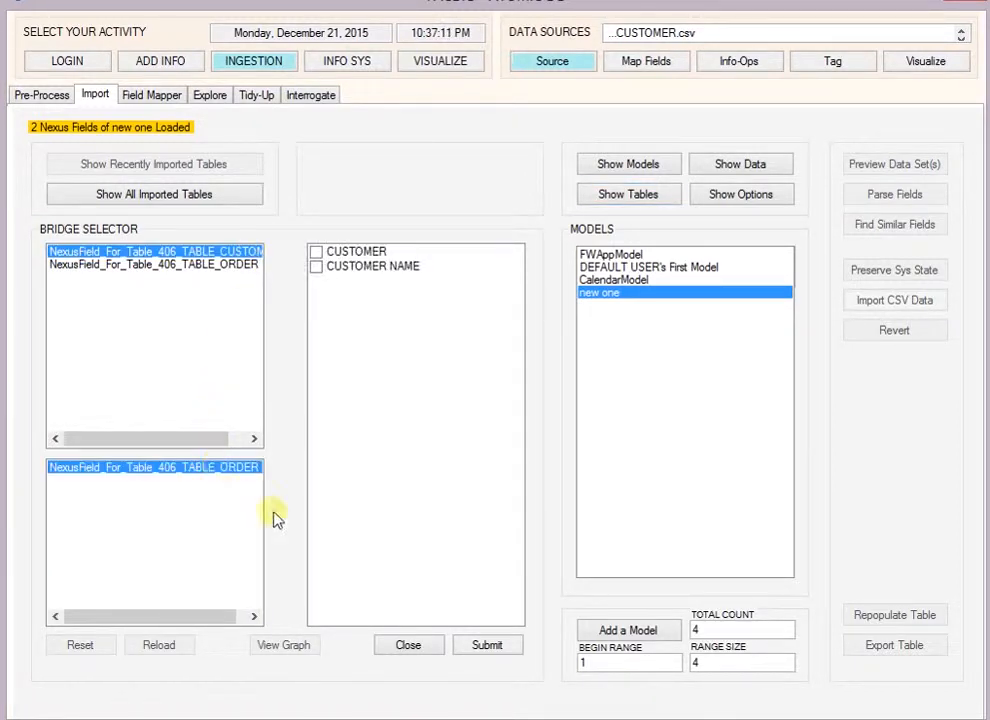
{"action": "left_click", "coordinate": [319, 256]}
{"action": "left_click", "coordinate": [317, 253]}
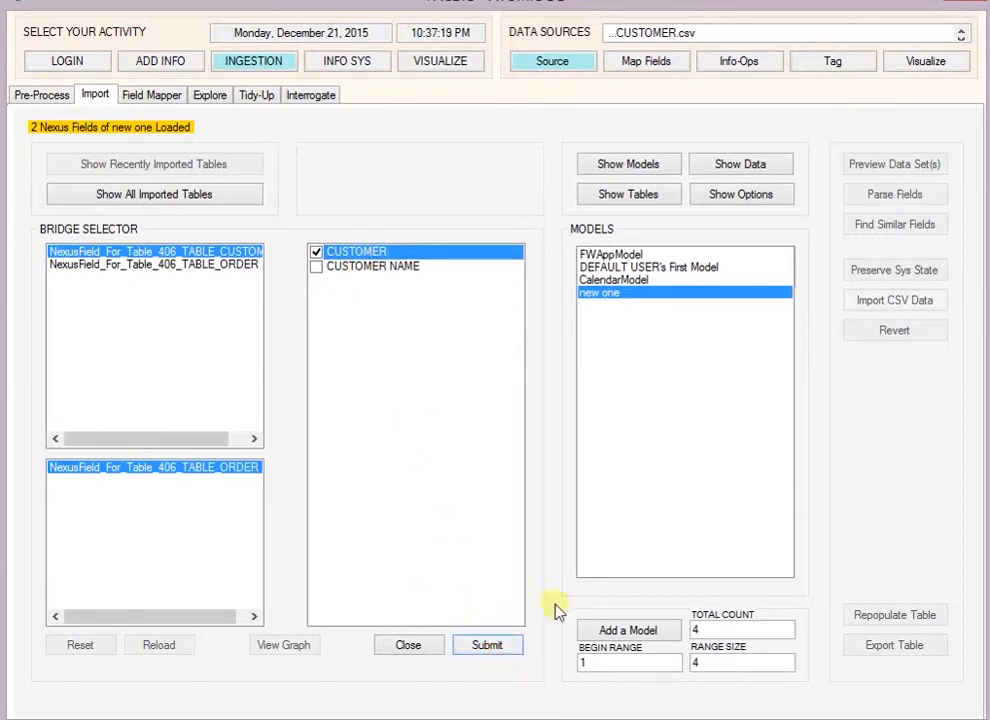
{"action": "left_click", "coordinate": [240, 265]}
{"action": "left_click", "coordinate": [205, 468]}
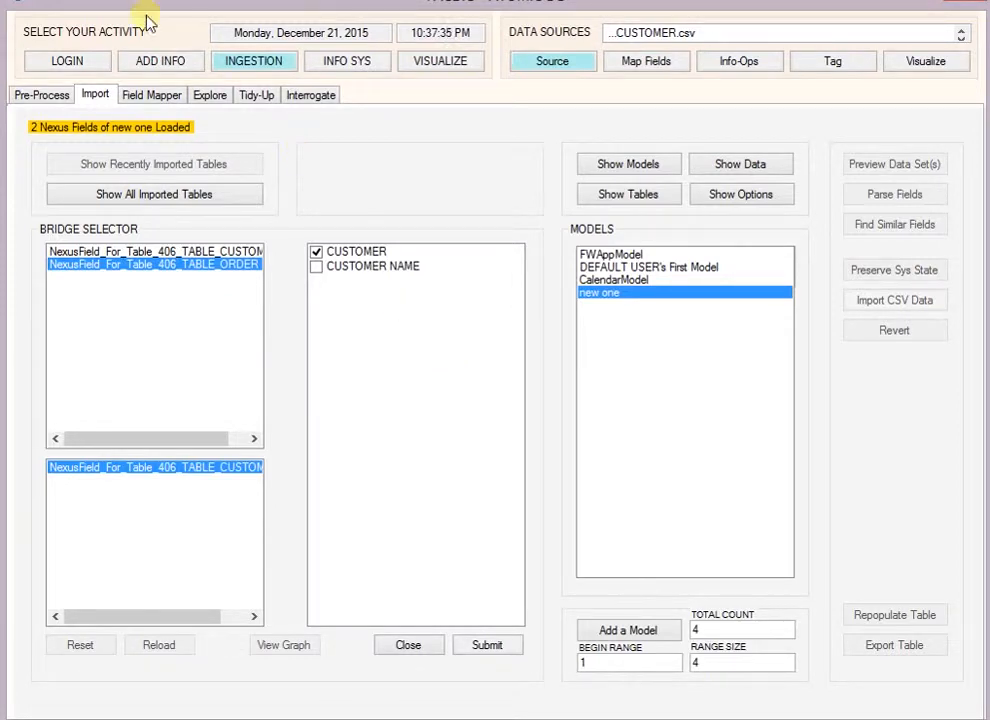
Step: Import the table structure of PRODUCT.csv as a delimited text source in the Field Mapper
{"action": "left_click", "coordinate": [143, 99]}
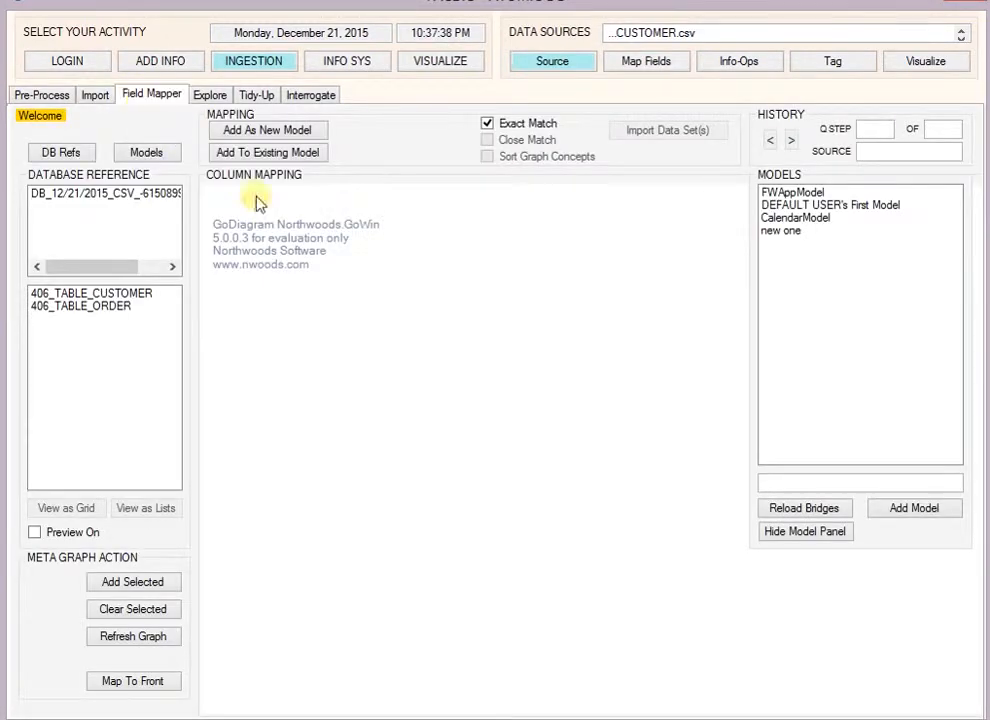
{"action": "left_click", "coordinate": [545, 63]}
{"action": "left_click", "coordinate": [553, 371]}
{"action": "left_click", "coordinate": [285, 192]}
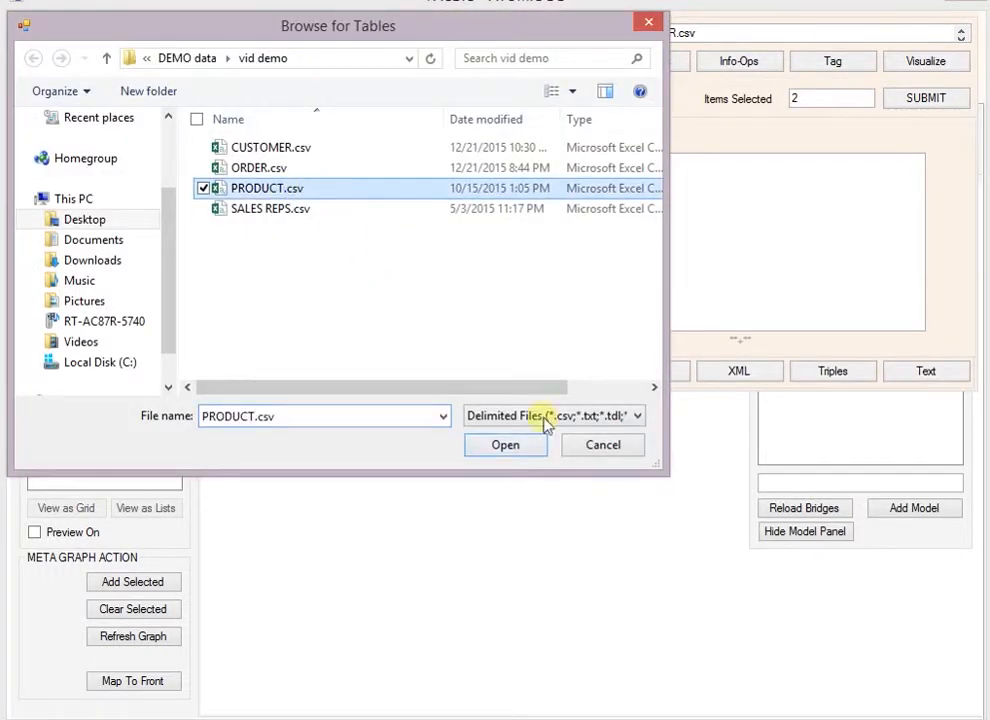
{"action": "left_click", "coordinate": [517, 449]}
{"action": "left_click", "coordinate": [950, 99]}
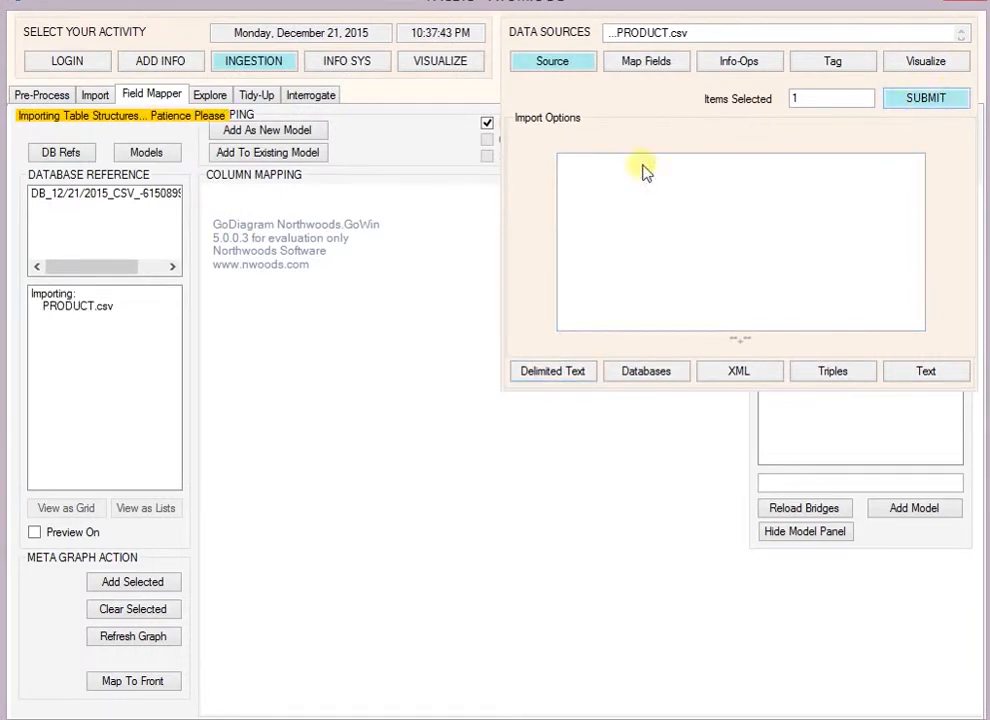
Step: Add the product table's columns to the column mapping and load the existing model "new one" as the mapping target
{"action": "left_click", "coordinate": [160, 581]}
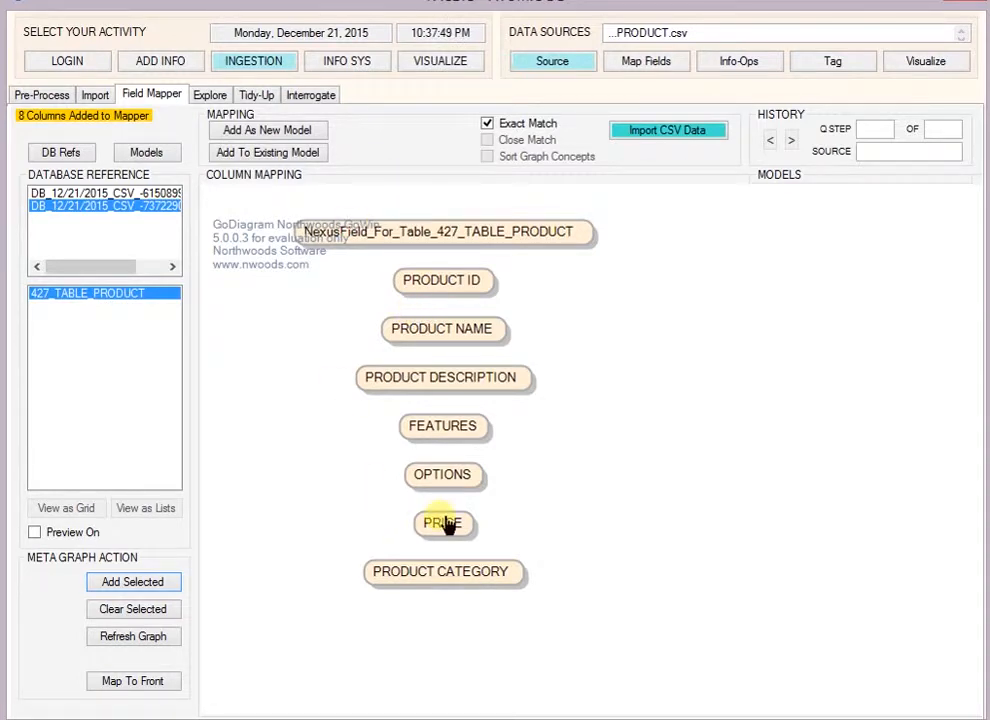
{"action": "left_click", "coordinate": [240, 152]}
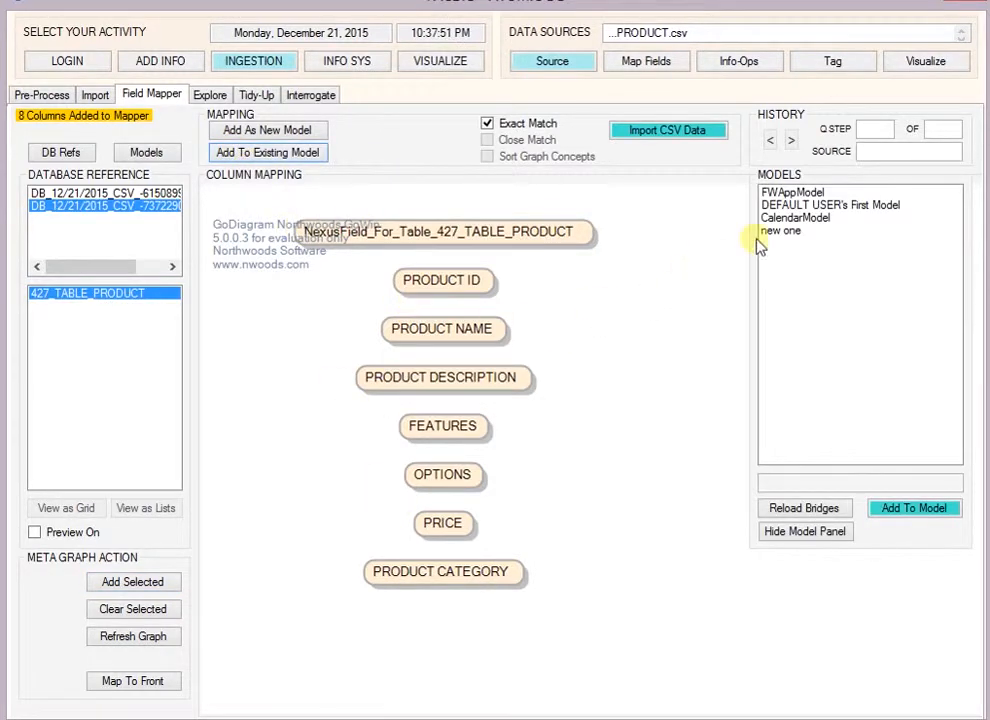
{"action": "left_click", "coordinate": [788, 232]}
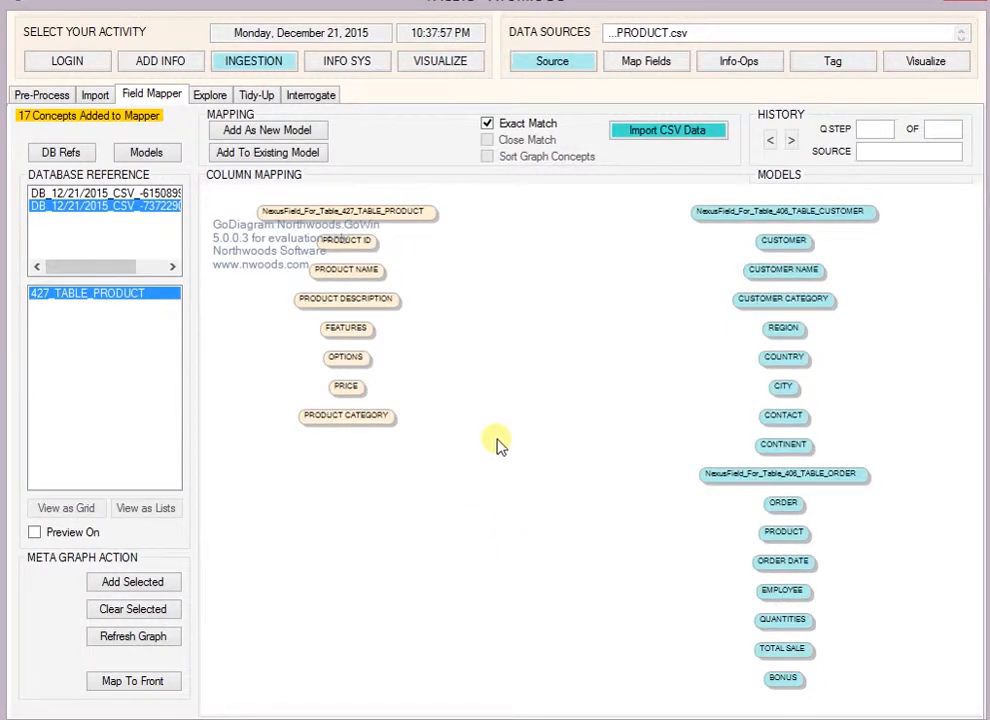
Step: Bridge PRODUCT ID to the order table's PRODUCT field in the model "new one" and import the product table's CSV data
{"action": "left_click_drag", "start_coordinate": [380, 249], "coordinate": [734, 543]}
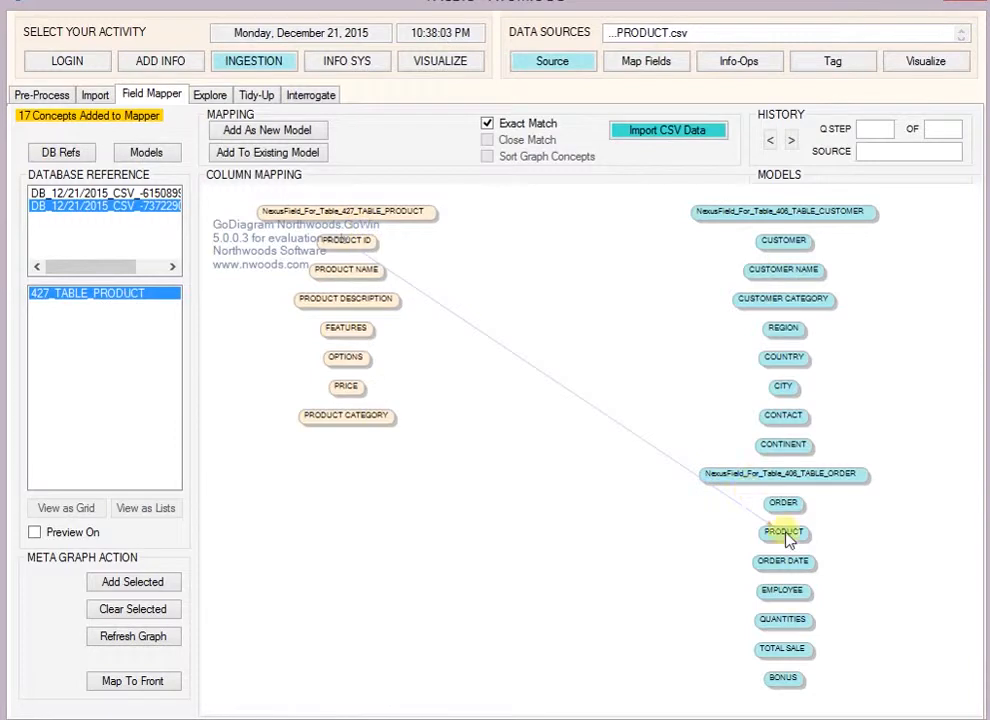
{"action": "left_click", "coordinate": [776, 178]}
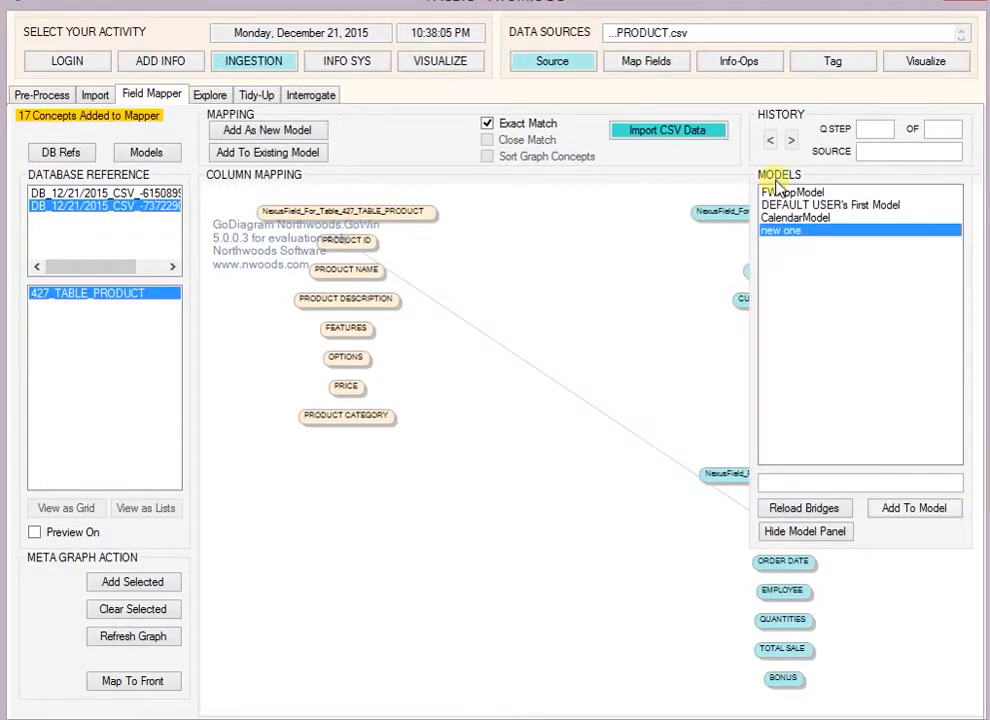
{"action": "left_click", "coordinate": [914, 509]}
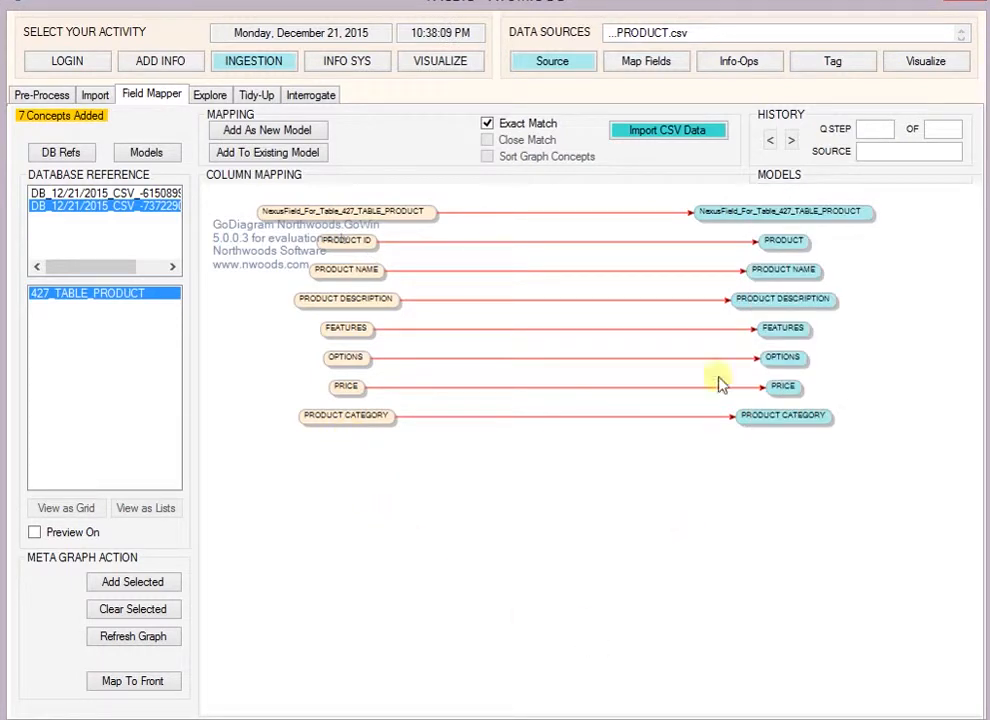
{"action": "left_click", "coordinate": [676, 133]}
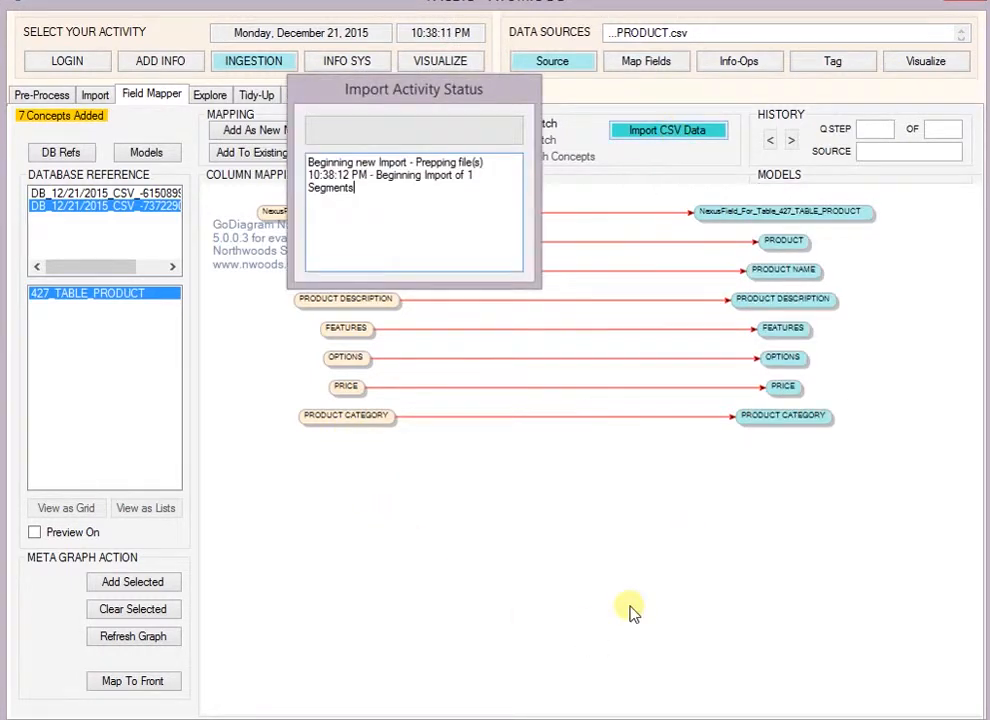
Step: Clear the column mapping and add the columns of the customer, order and product tables together
{"action": "left_click", "coordinate": [155, 614]}
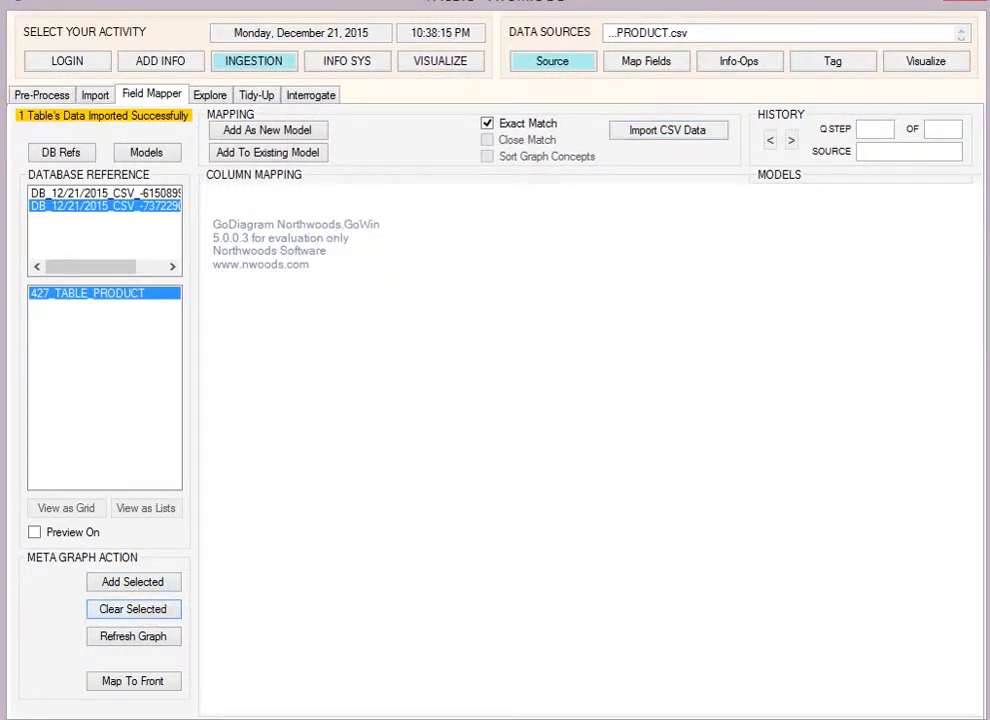
{"action": "left_click", "coordinate": [71, 151]}
{"action": "left_click", "coordinate": [113, 292]}
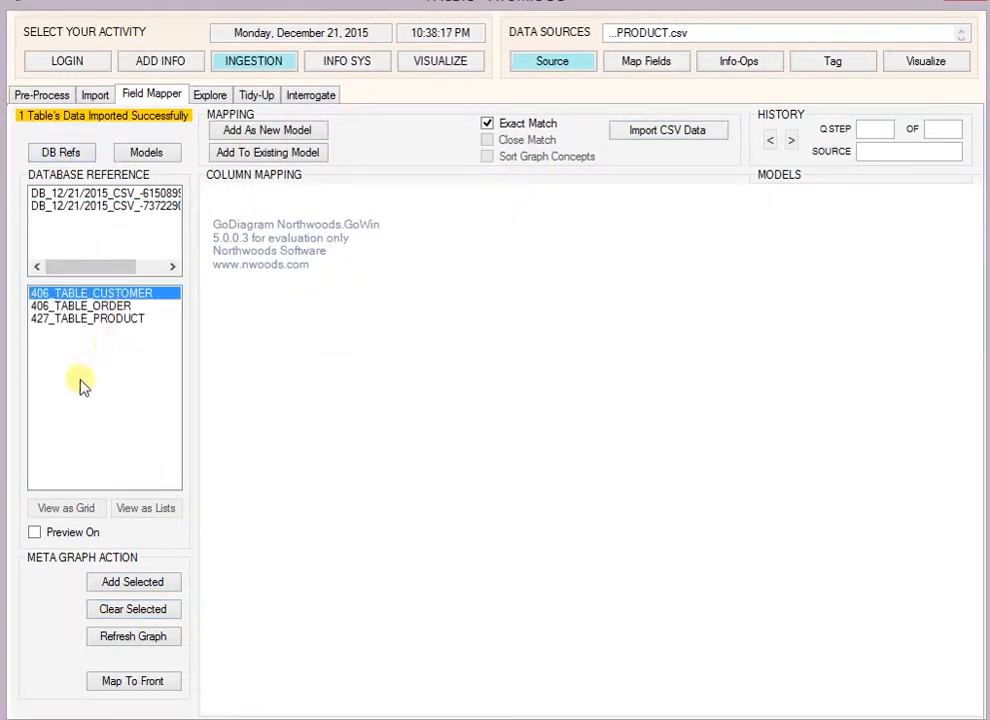
{"action": "left_click", "coordinate": [105, 306], "text": "ctrl"}
{"action": "left_click", "coordinate": [108, 318], "text": "ctrl"}
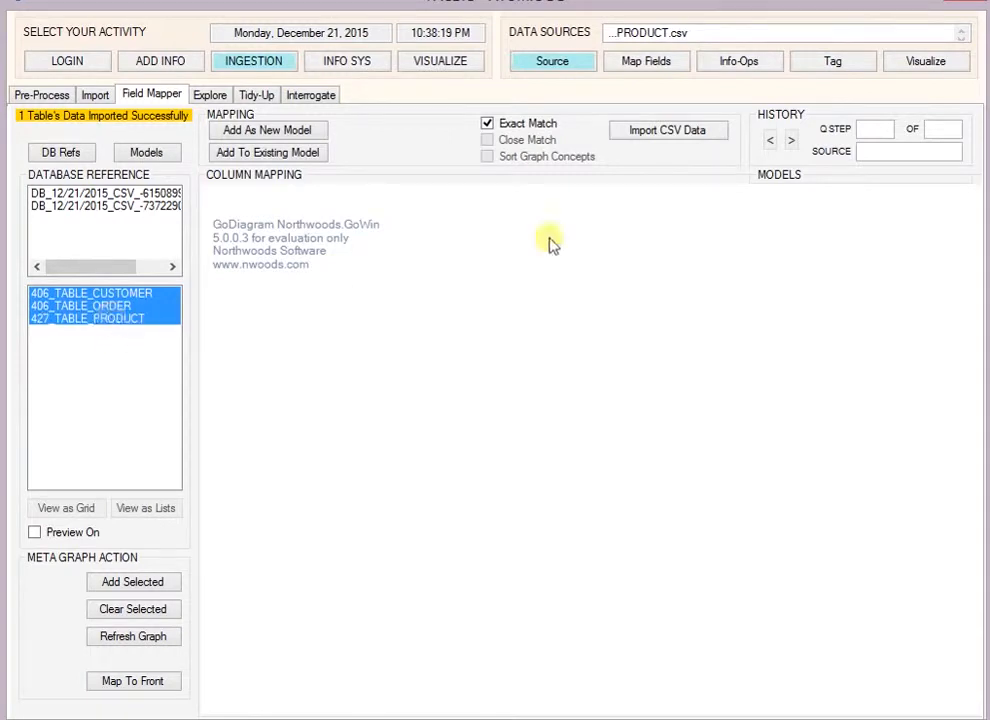
{"action": "left_click", "coordinate": [140, 584]}
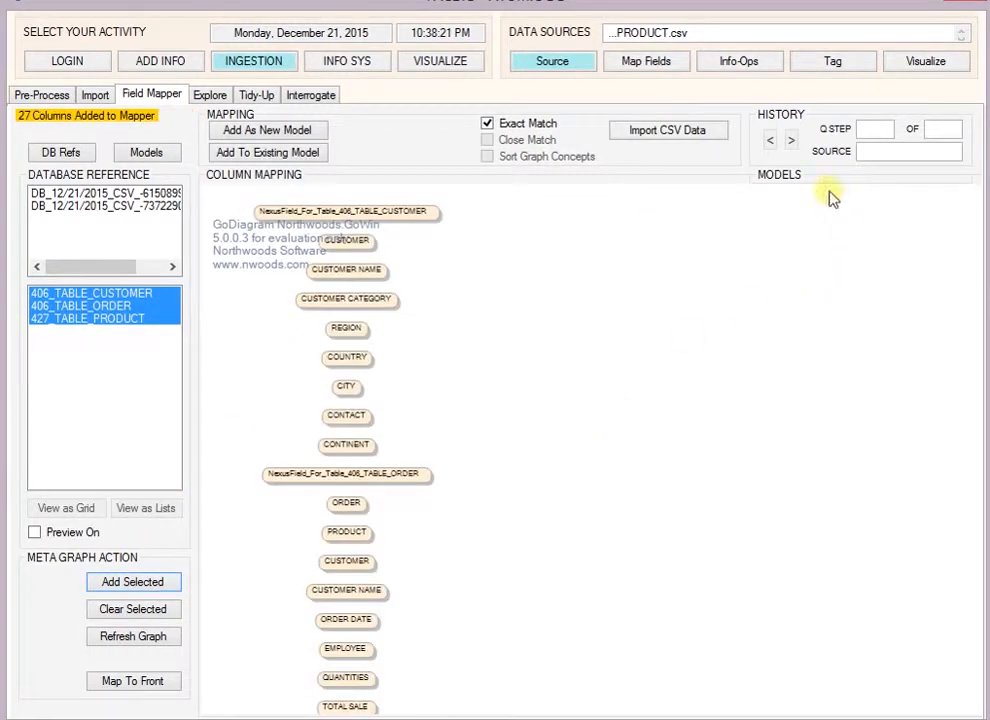
Step: Load the model "new one" beside the three tables' columns and examine the mapping links between them
{"action": "left_click", "coordinate": [781, 176]}
{"action": "left_click", "coordinate": [781, 231]}
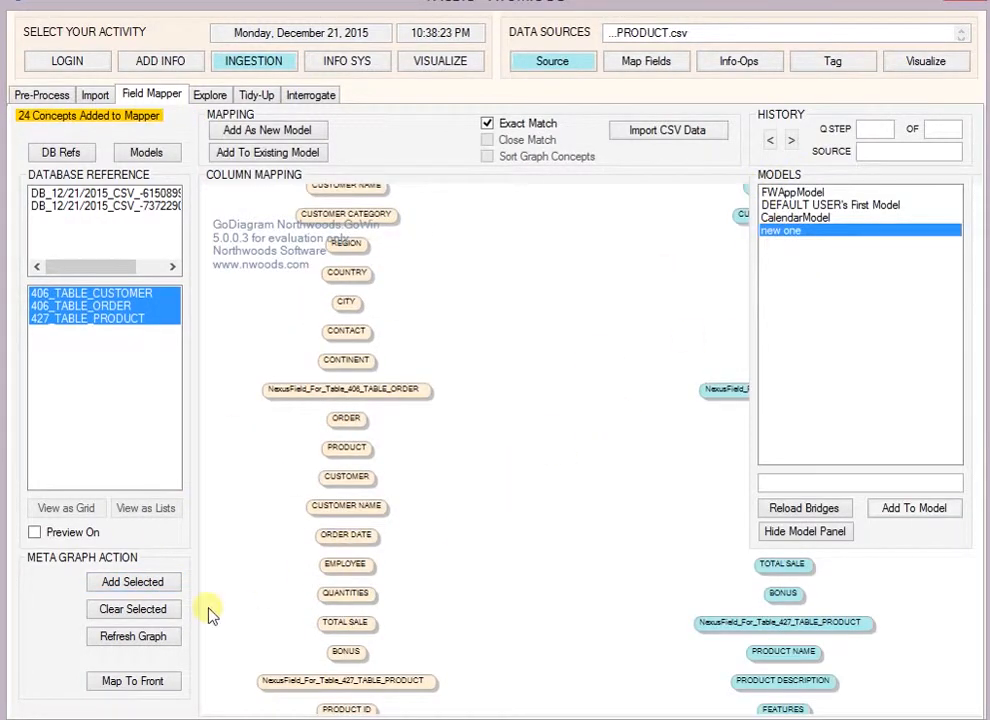
{"action": "left_click", "coordinate": [148, 645]}
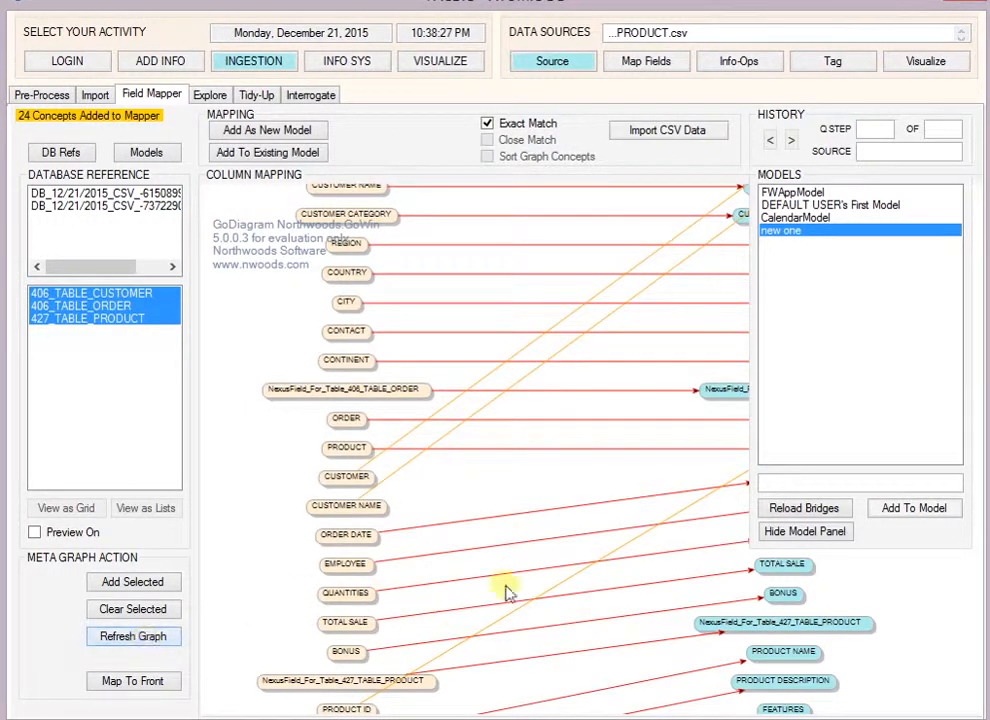
{"action": "left_click", "coordinate": [641, 612]}
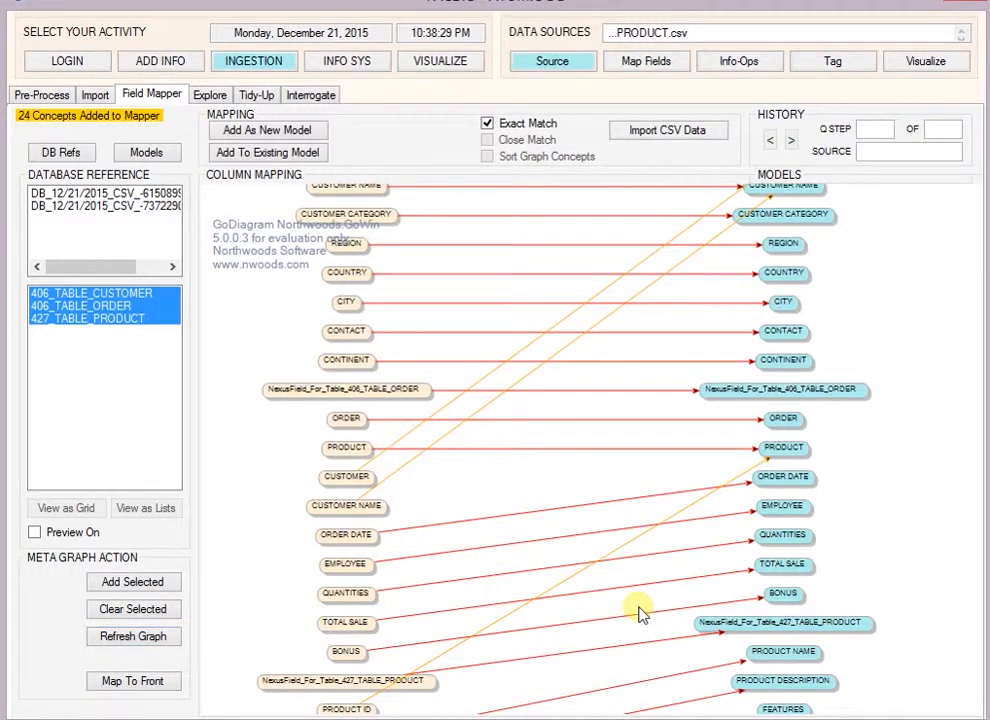
{"action": "scroll", "coordinate": [639, 612], "scroll_direction": "up", "scroll_amount": 3}
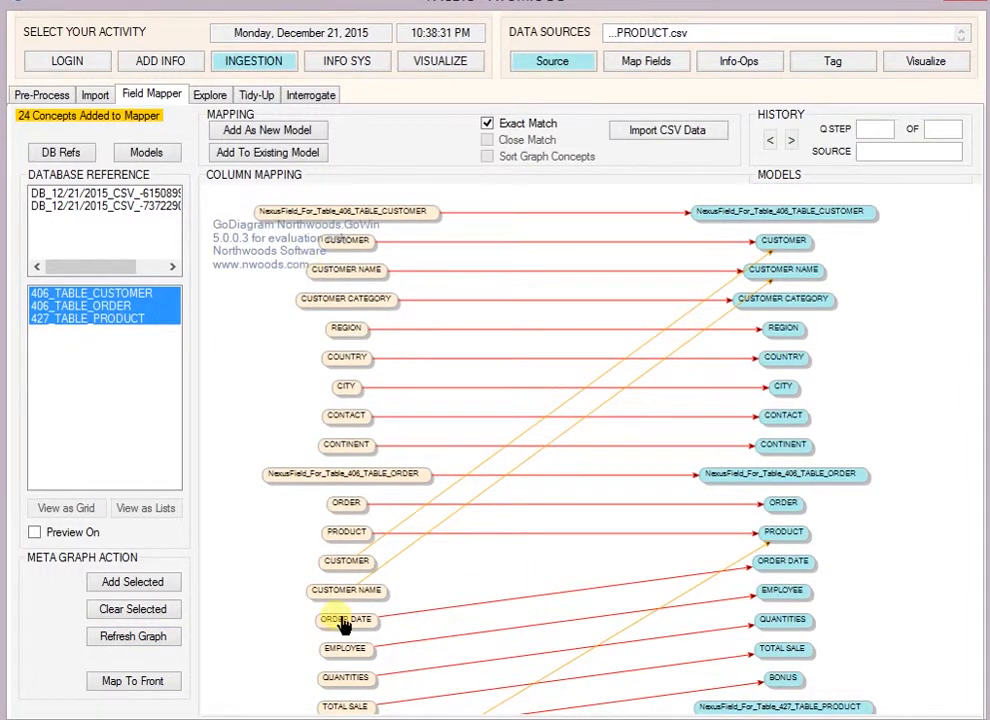
{"action": "scroll", "coordinate": [300, 615], "scroll_direction": "down", "scroll_amount": 5}
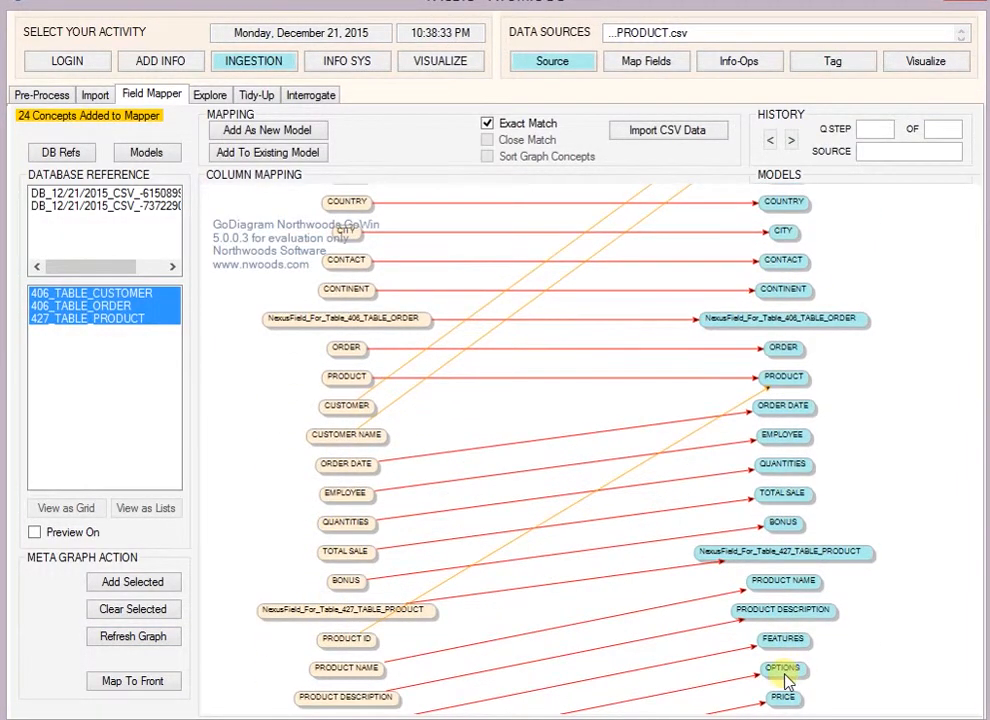
{"action": "scroll", "coordinate": [780, 665], "scroll_direction": "down", "scroll_amount": 4}
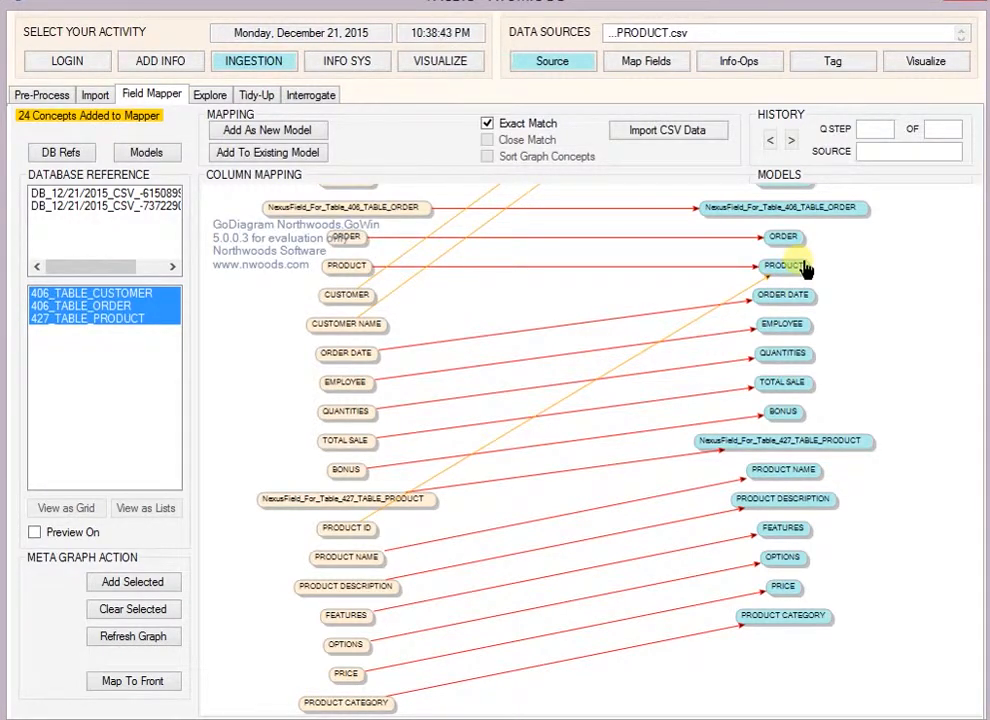
Step: Open the info system filter for the model "new one" and list the values of COUNTRY, CITY, PRODUCT and ORDER DATE
{"action": "left_click", "coordinate": [343, 62]}
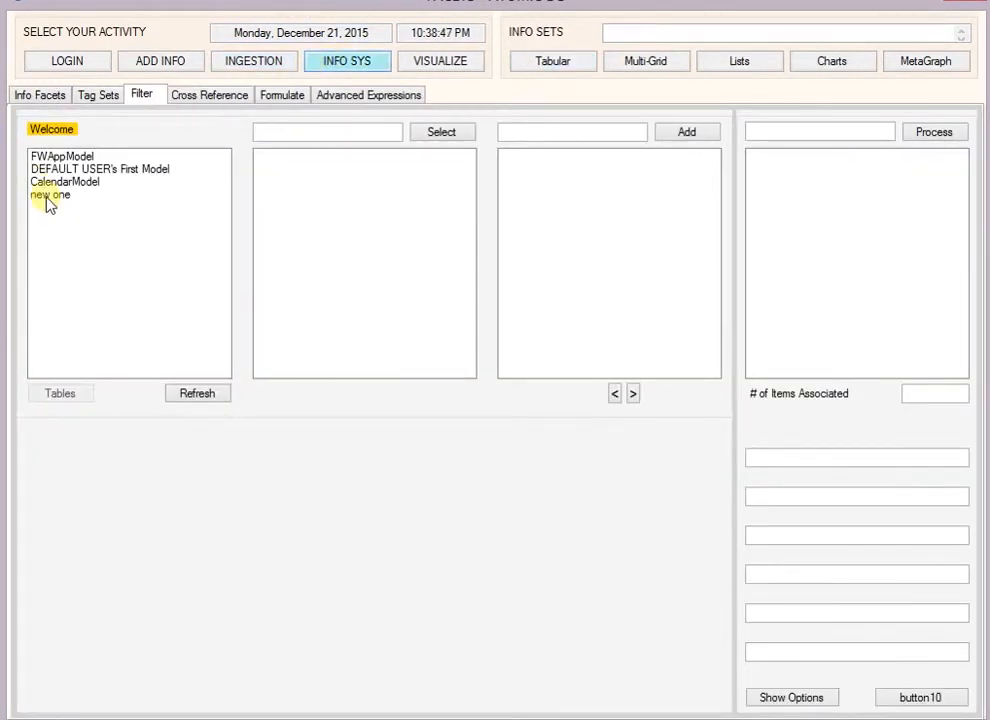
{"action": "left_click", "coordinate": [47, 197]}
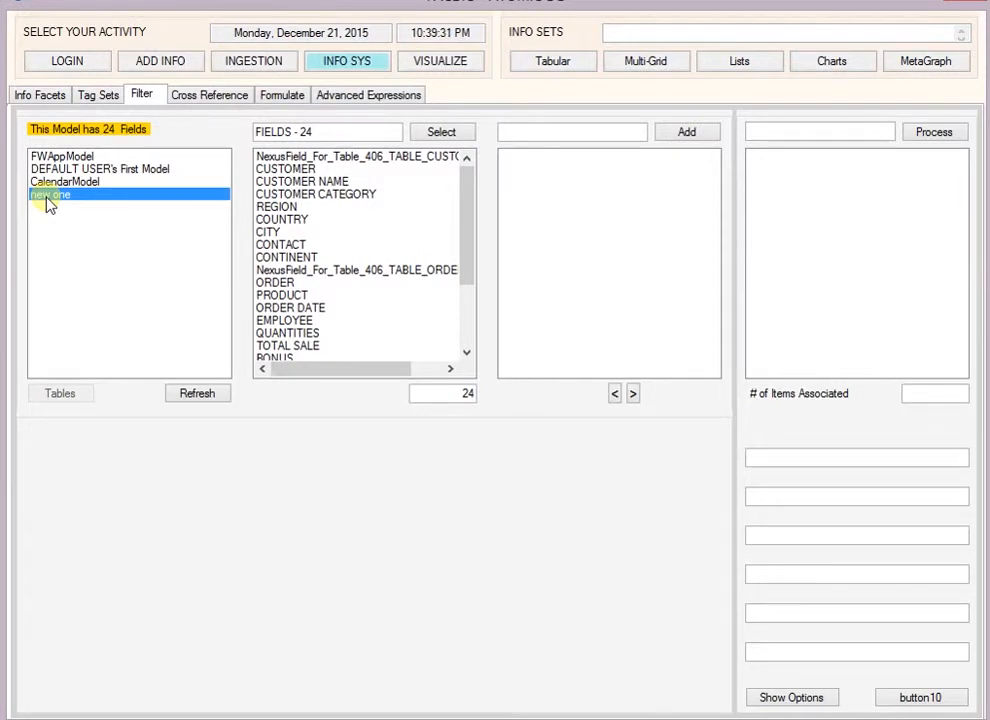
{"action": "left_click", "coordinate": [272, 221]}
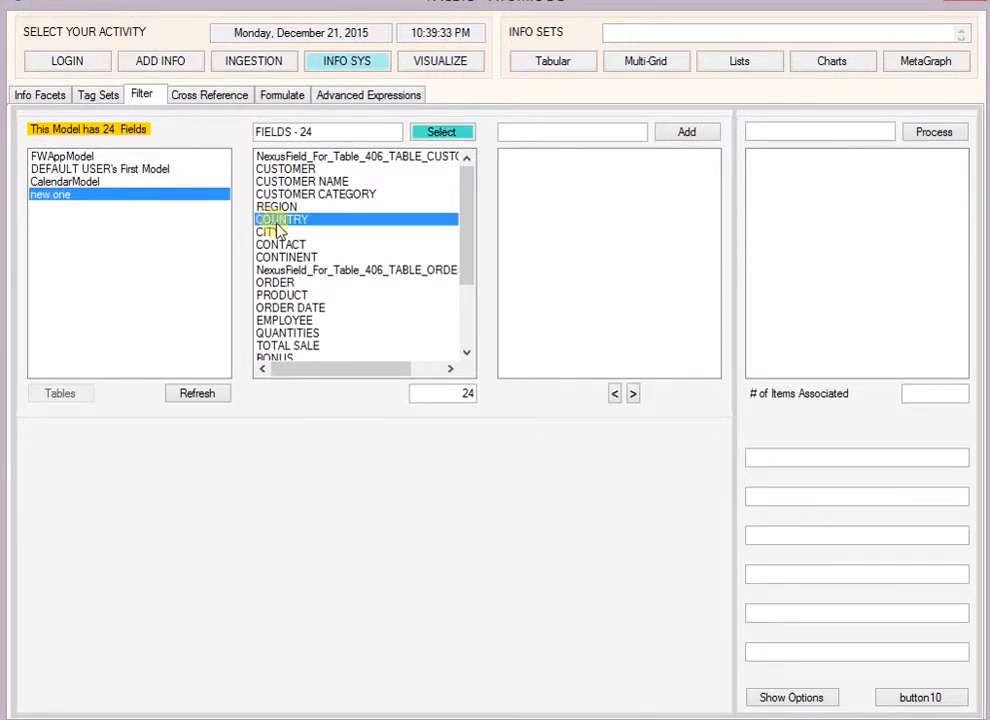
{"action": "left_click", "coordinate": [270, 232], "text": "ctrl"}
{"action": "left_click", "coordinate": [290, 295], "text": "ctrl"}
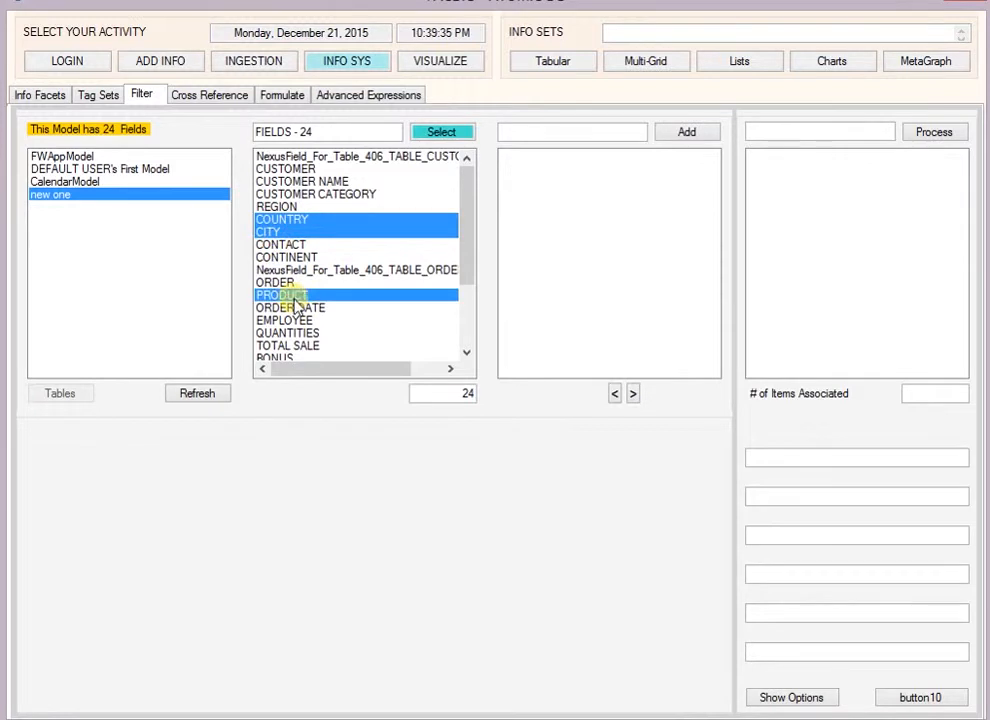
{"action": "left_click", "coordinate": [292, 307], "text": "ctrl"}
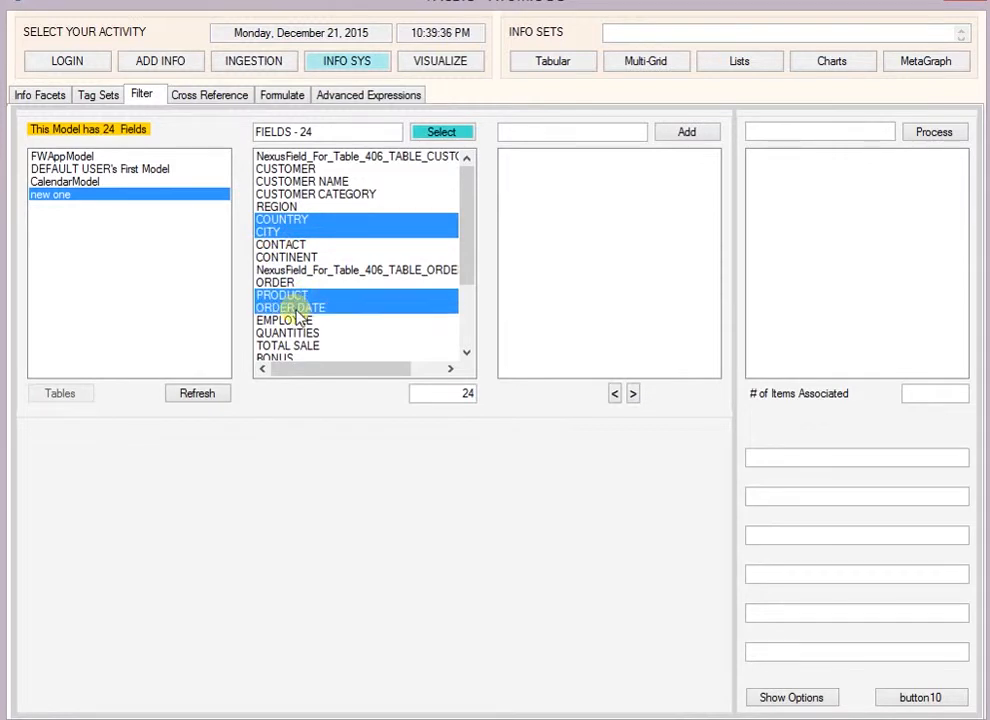
{"action": "left_click", "coordinate": [441, 134]}
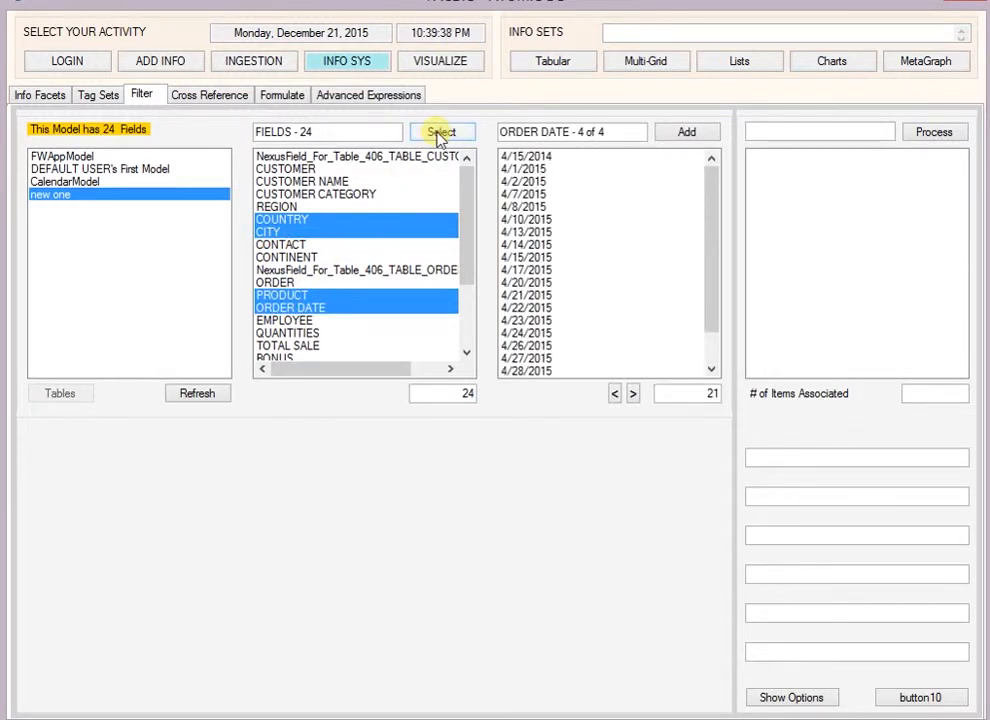
Step: Add France, Italy and Spain from the COUNTRY values as filters
{"action": "left_click", "coordinate": [617, 395]}
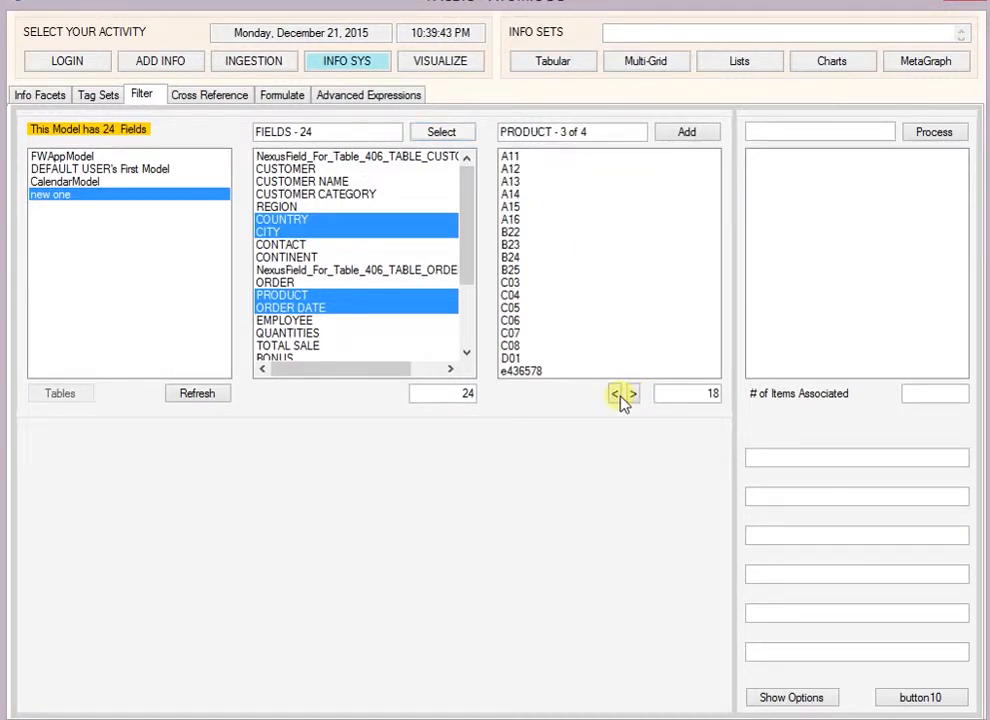
{"action": "left_click", "coordinate": [617, 395]}
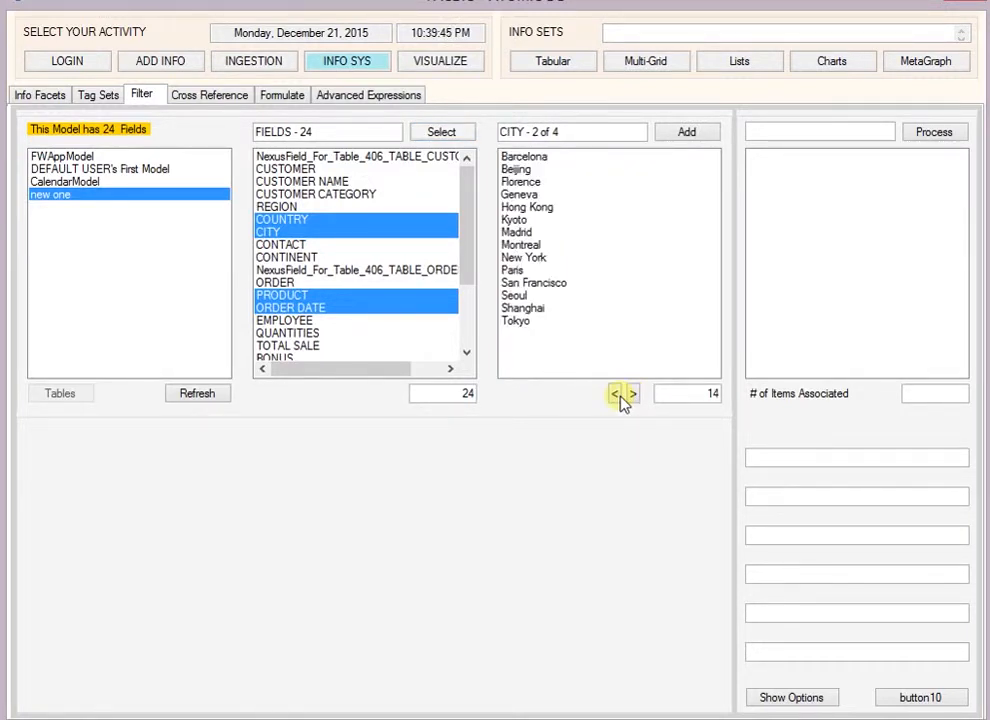
{"action": "left_click", "coordinate": [617, 395]}
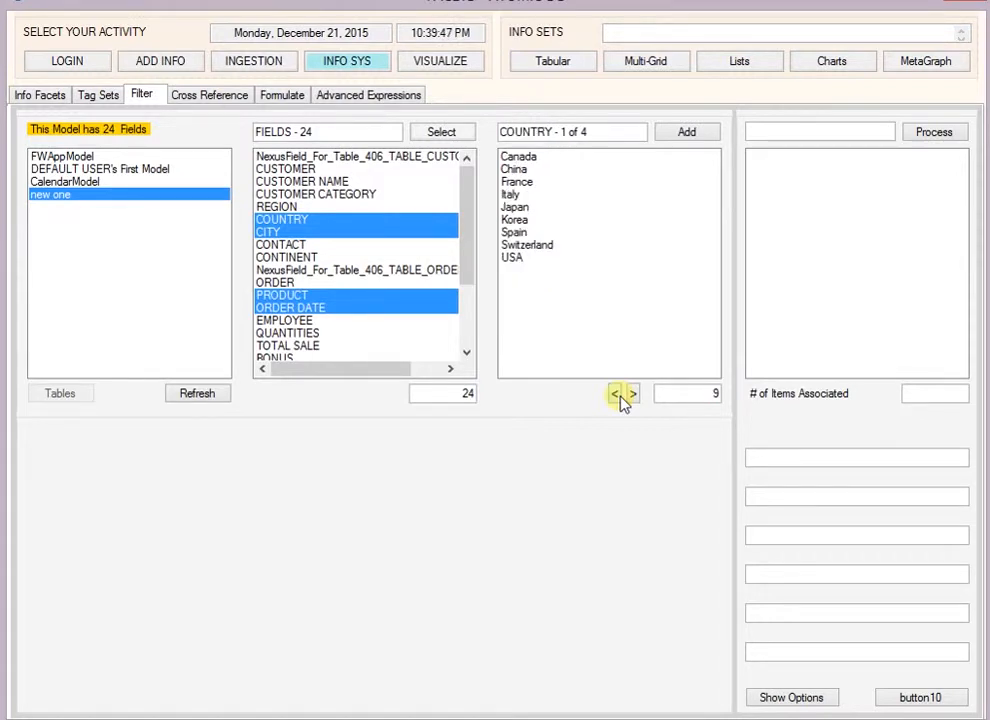
{"action": "left_click", "coordinate": [529, 183]}
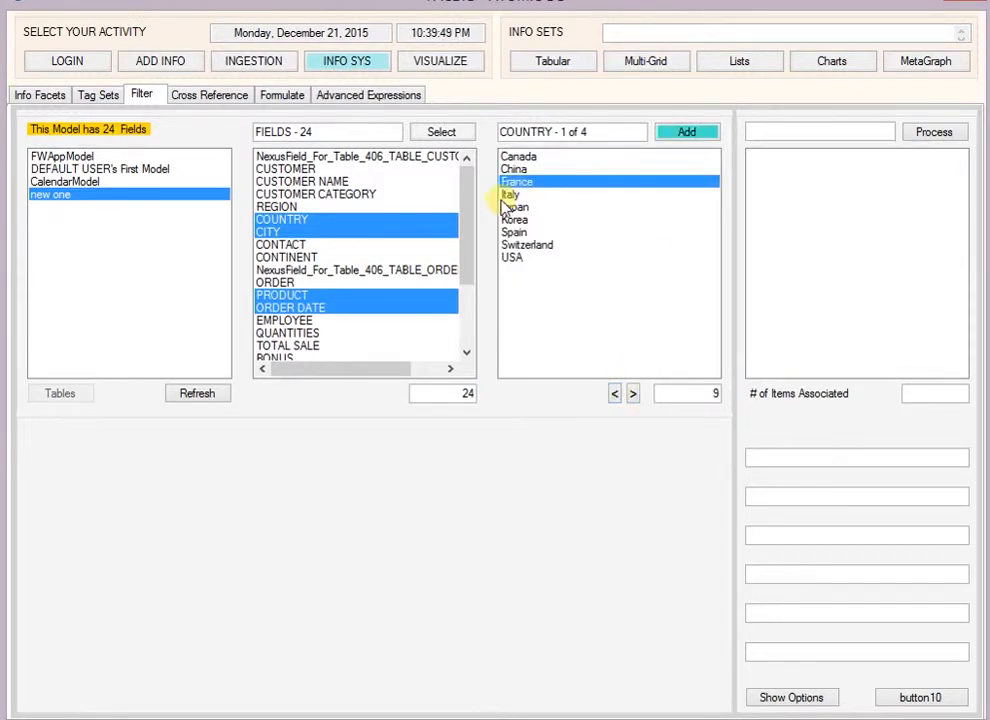
{"action": "left_click", "coordinate": [512, 195]}
{"action": "left_click", "coordinate": [540, 231]}
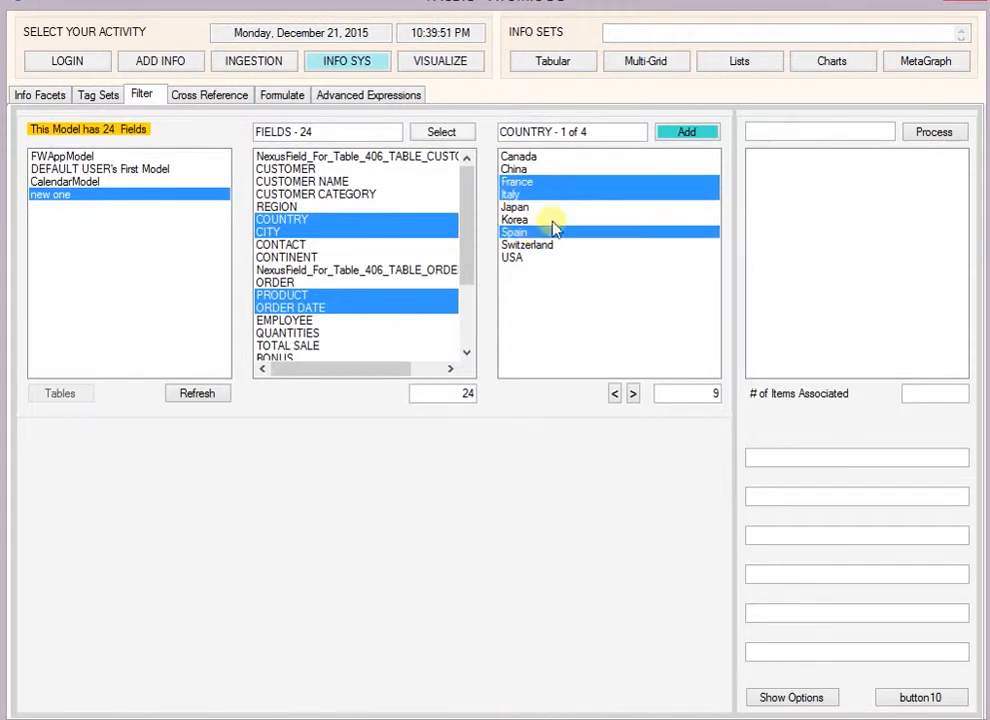
{"action": "left_click", "coordinate": [690, 134]}
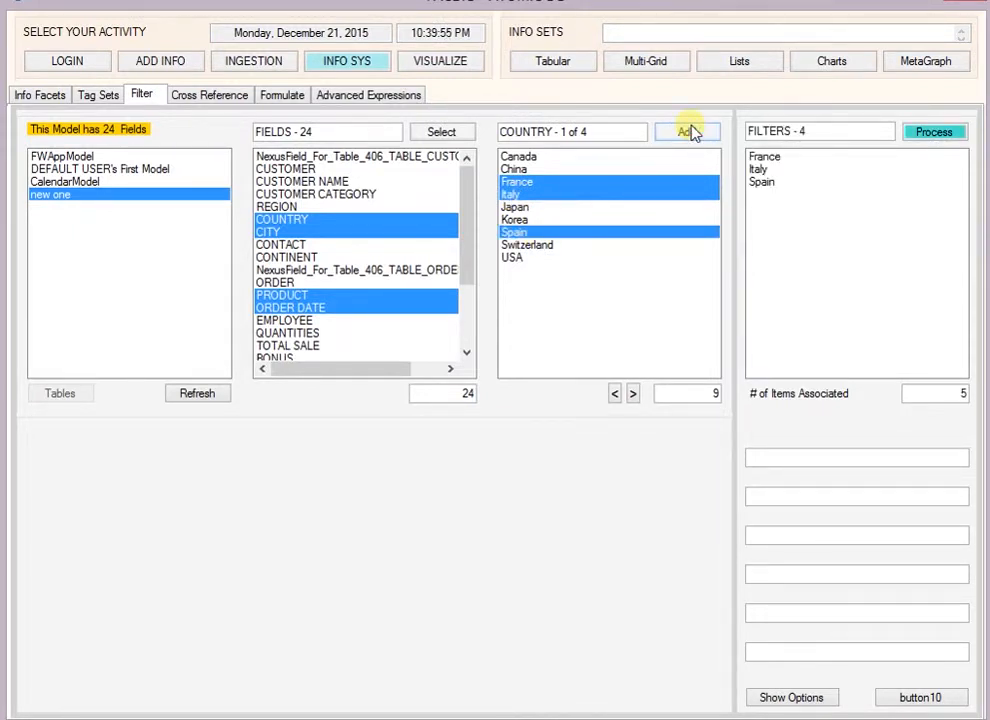
Step: Check the narrowed CITY and PRODUCT values, and add the ORDER DATE values from 4/15/2015 through 4/30/2015 as filters
{"action": "left_click", "coordinate": [635, 394]}
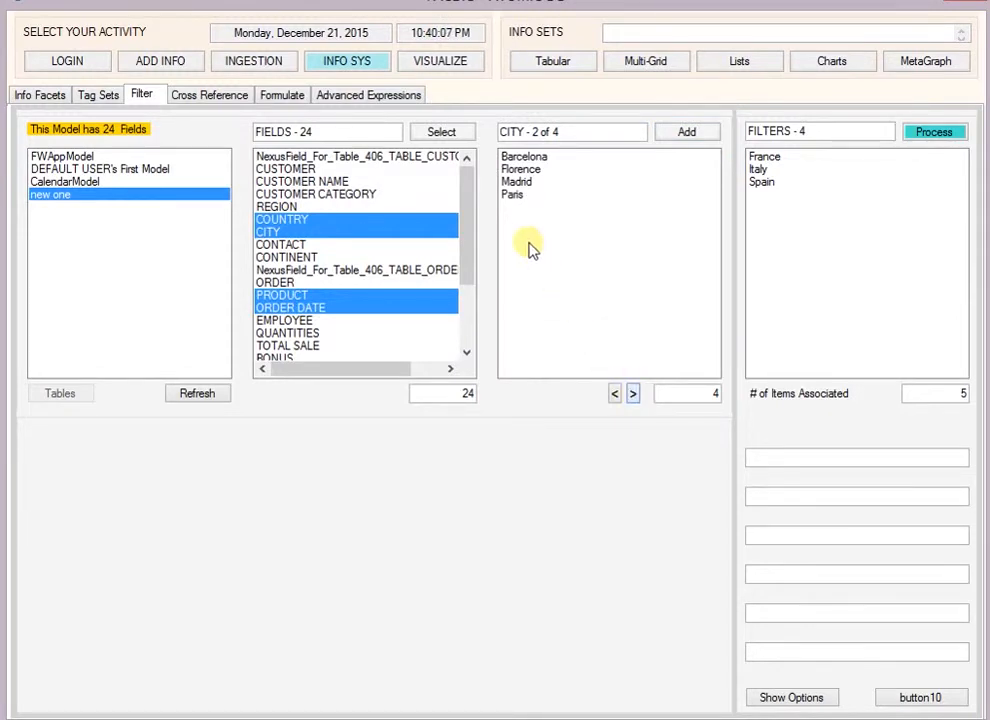
{"action": "left_click", "coordinate": [634, 394]}
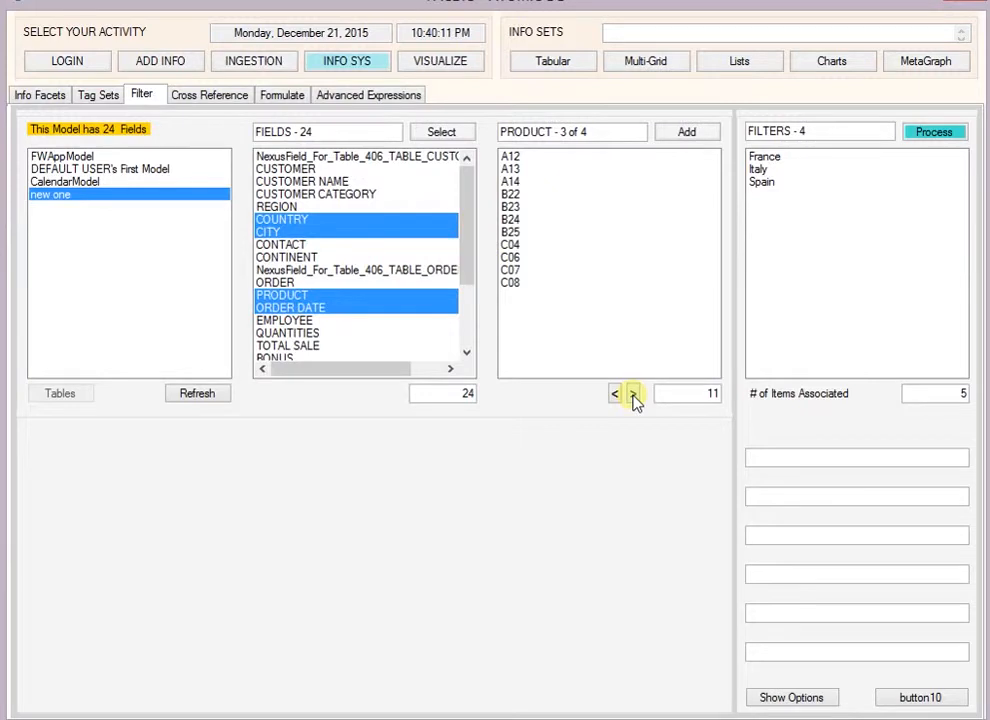
{"action": "left_click", "coordinate": [634, 395]}
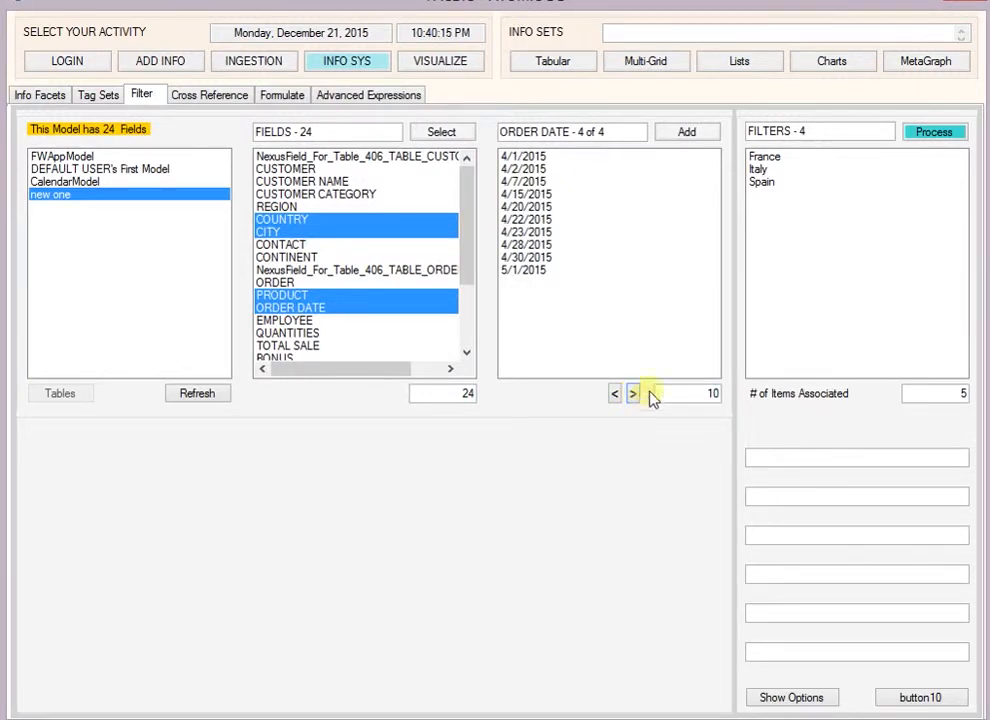
{"action": "left_click", "coordinate": [537, 195]}
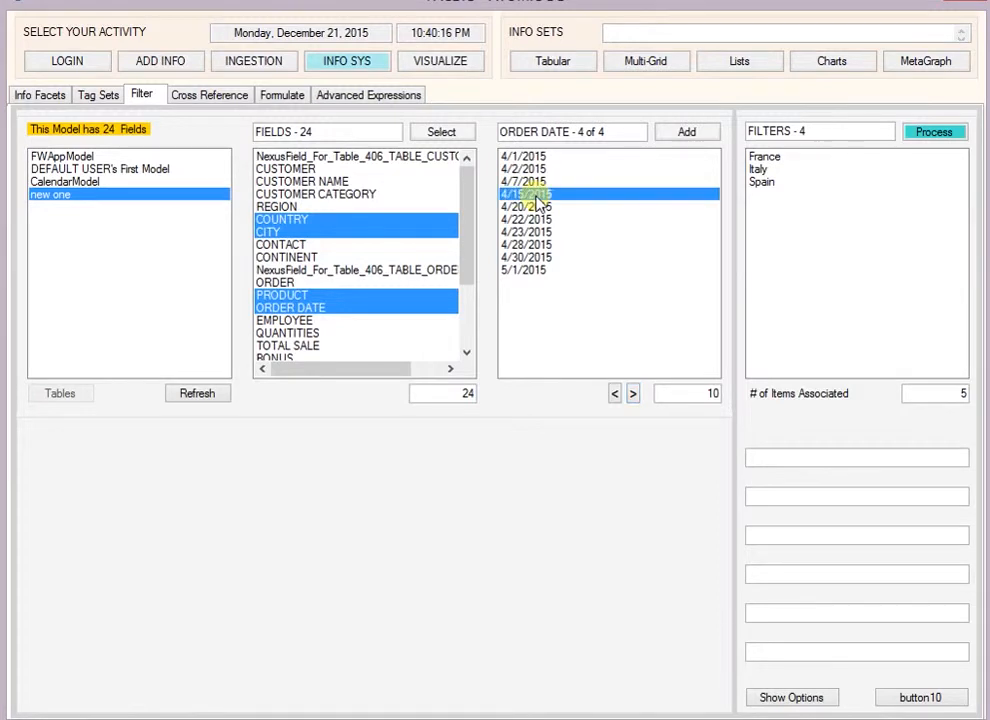
{"action": "left_click", "coordinate": [558, 258], "text": "shift"}
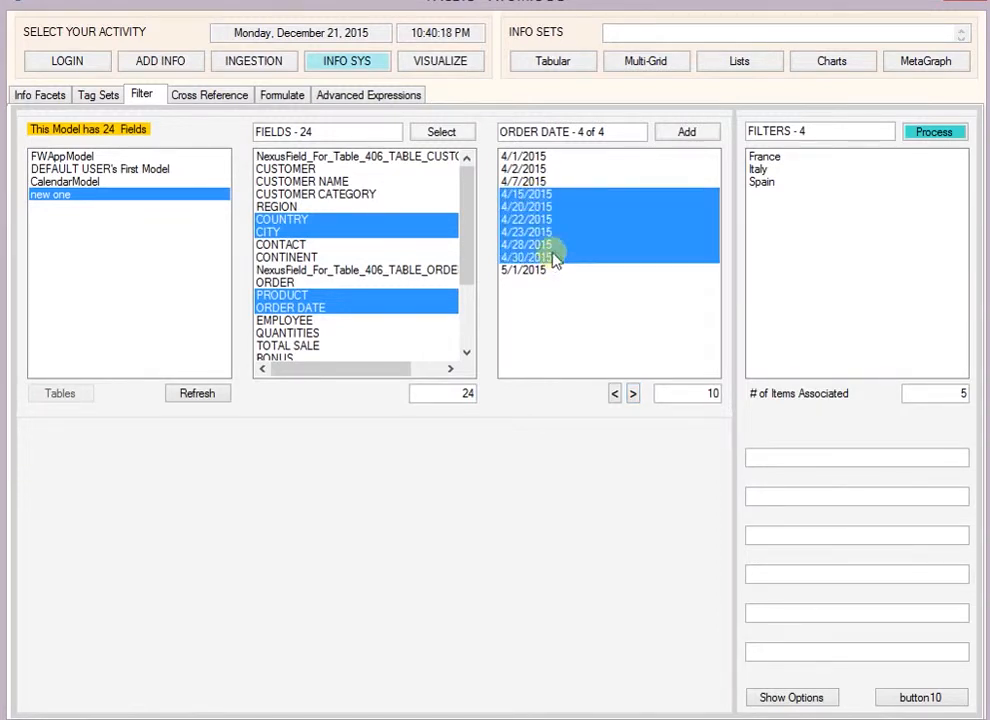
{"action": "left_click", "coordinate": [687, 133]}
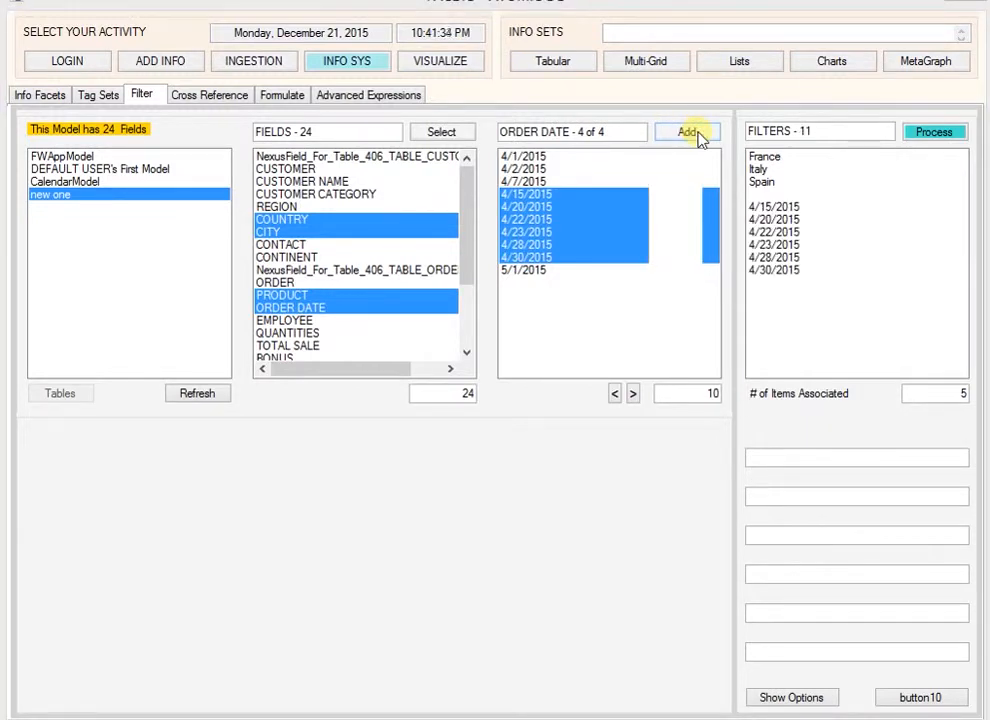
Step: Process the country and order date filters and browse the resulting record sets in the multi-grid view
{"action": "left_click", "coordinate": [933, 132]}
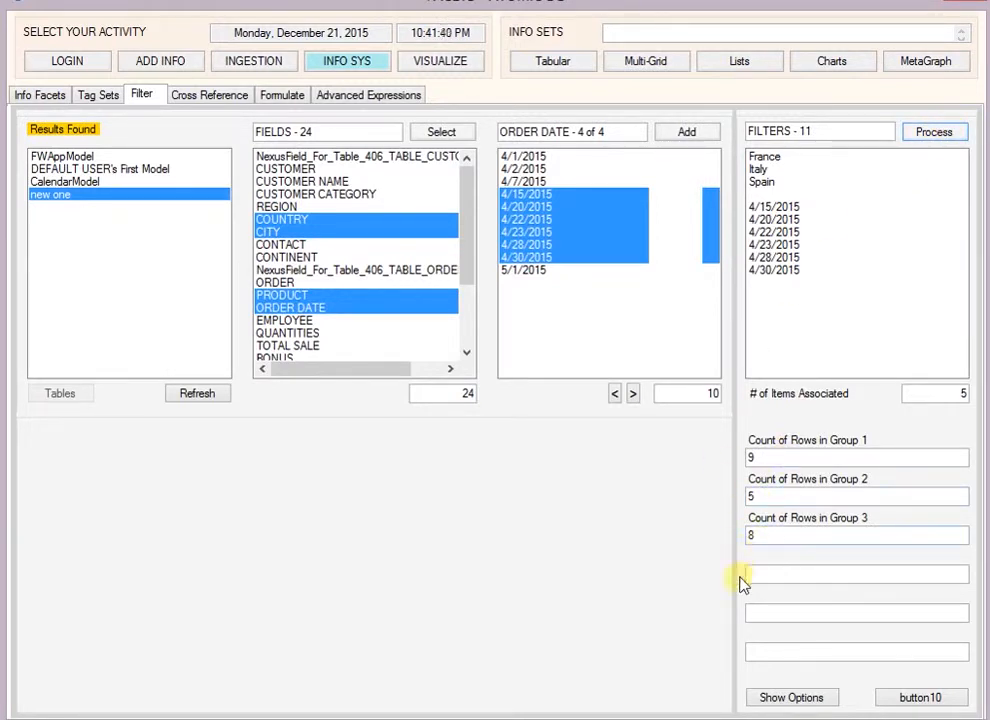
{"action": "left_click", "coordinate": [438, 66]}
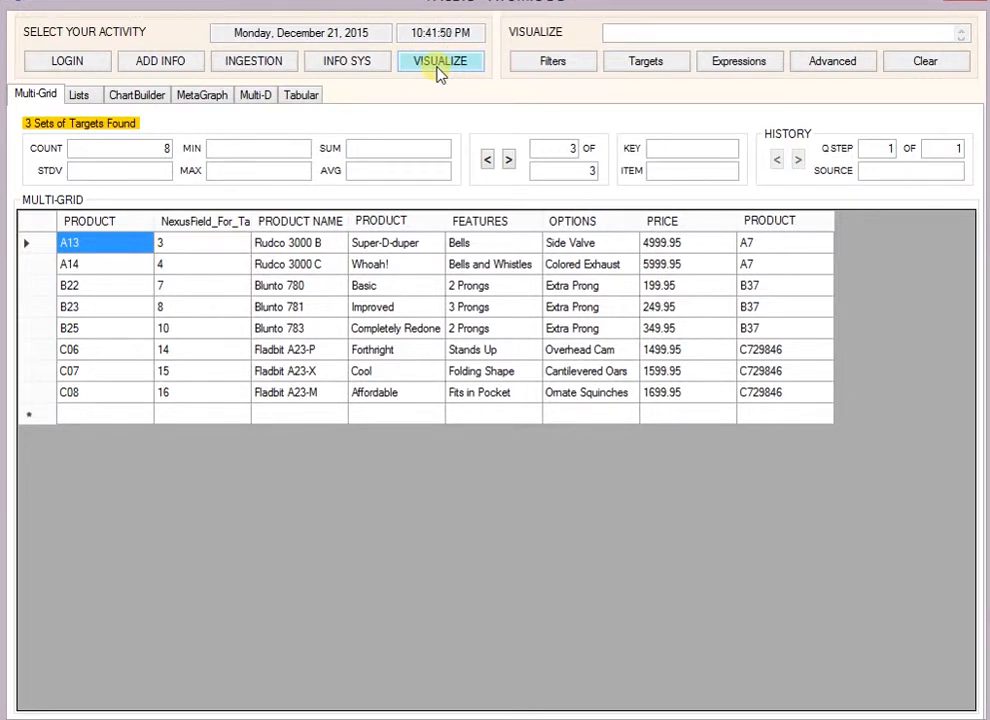
{"action": "left_click", "coordinate": [509, 163]}
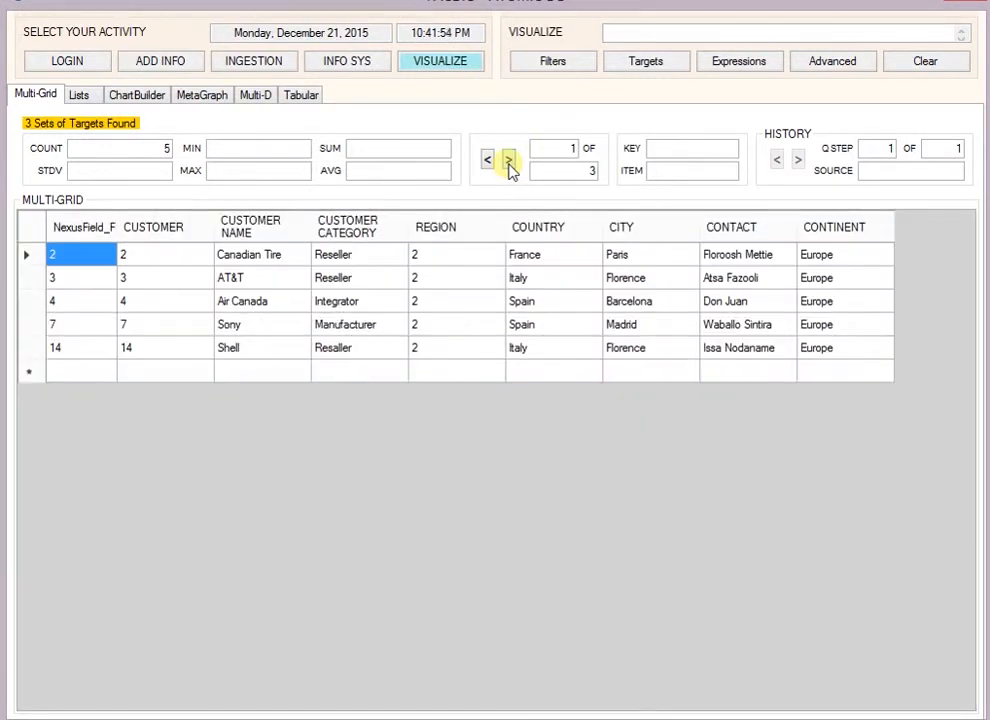
Step: Page through the customer, order and product record sets in the multi-grid results, ending on the product set
{"action": "left_click", "coordinate": [509, 163]}
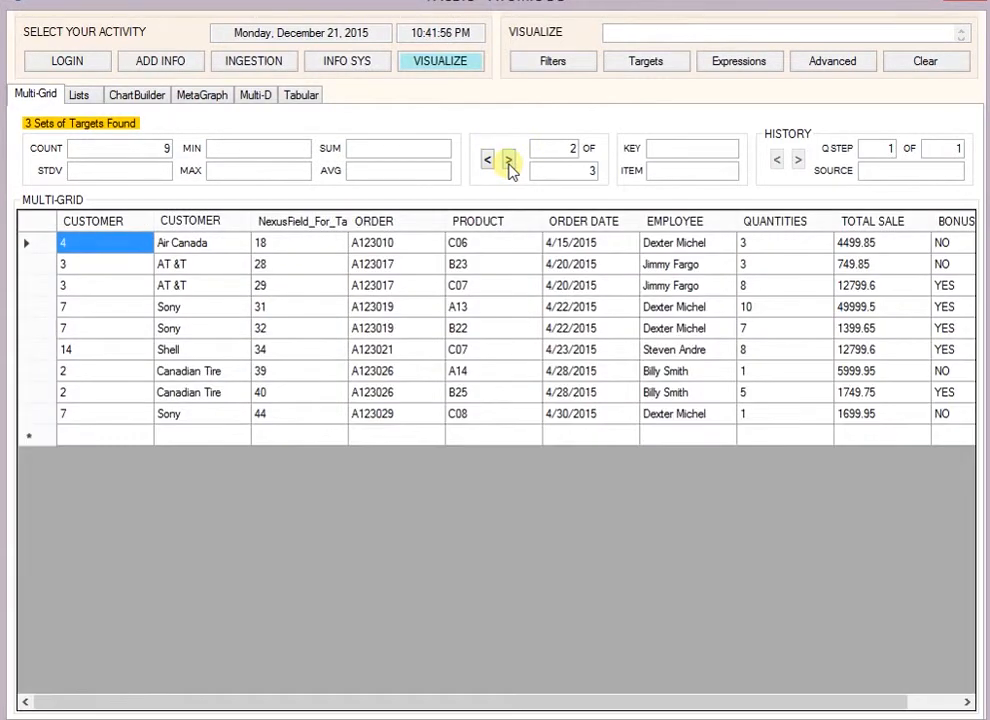
{"action": "left_click", "coordinate": [509, 163]}
{"action": "left_click", "coordinate": [509, 163]}
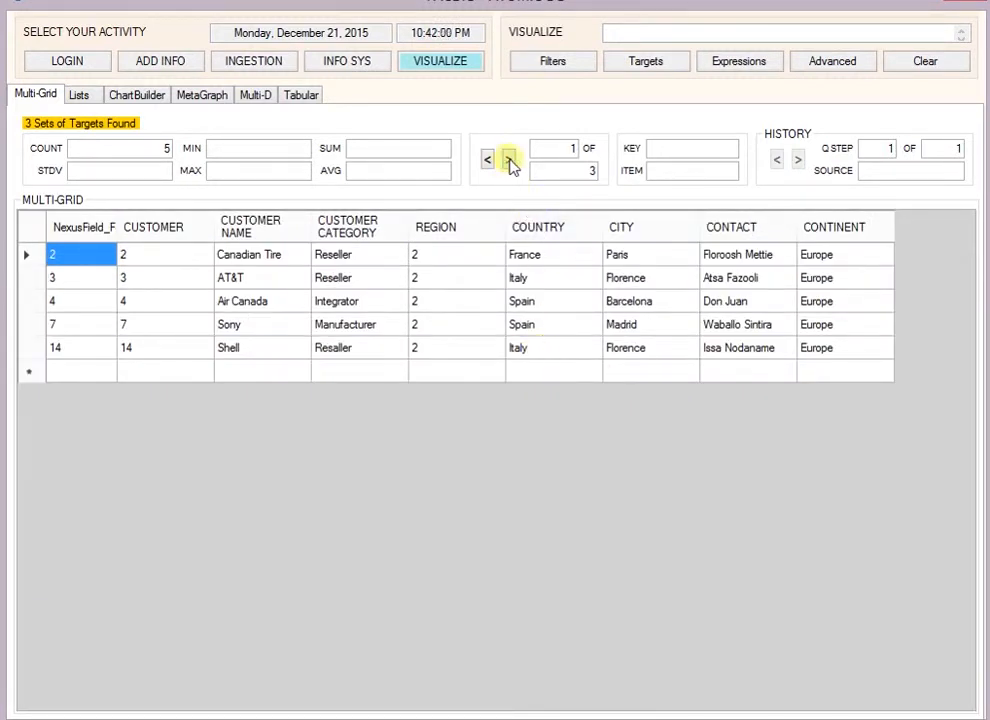
{"action": "left_click", "coordinate": [509, 163]}
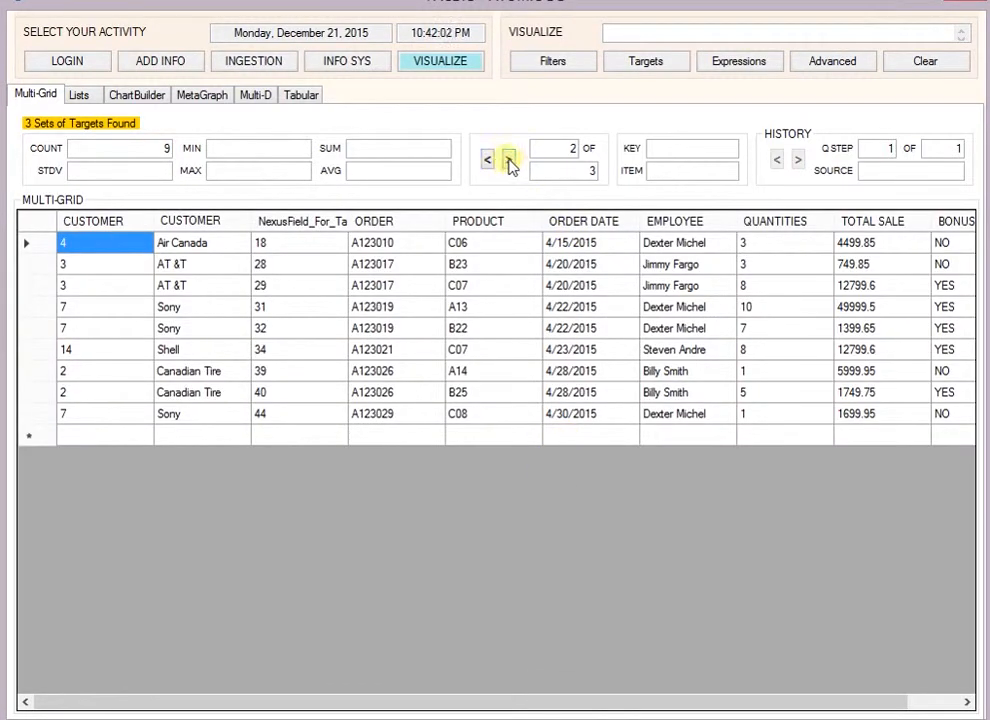
{"action": "left_click", "coordinate": [509, 164]}
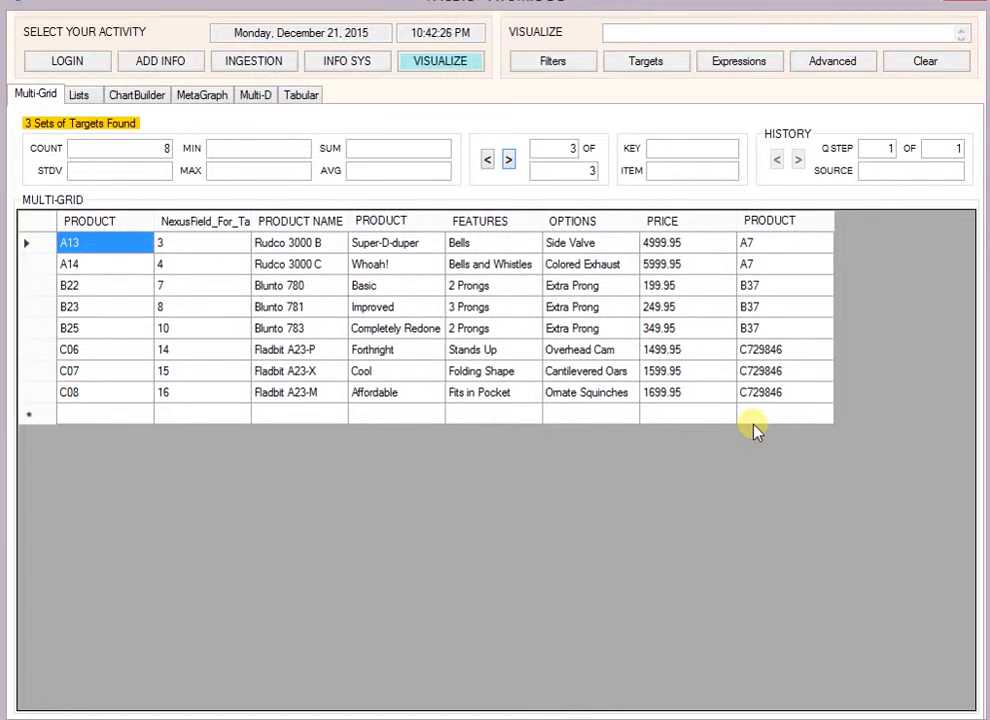
Step: Review the active filters in the Lists view and add Spain from the COUNTRY list as a further filter
{"action": "left_click", "coordinate": [90, 101]}
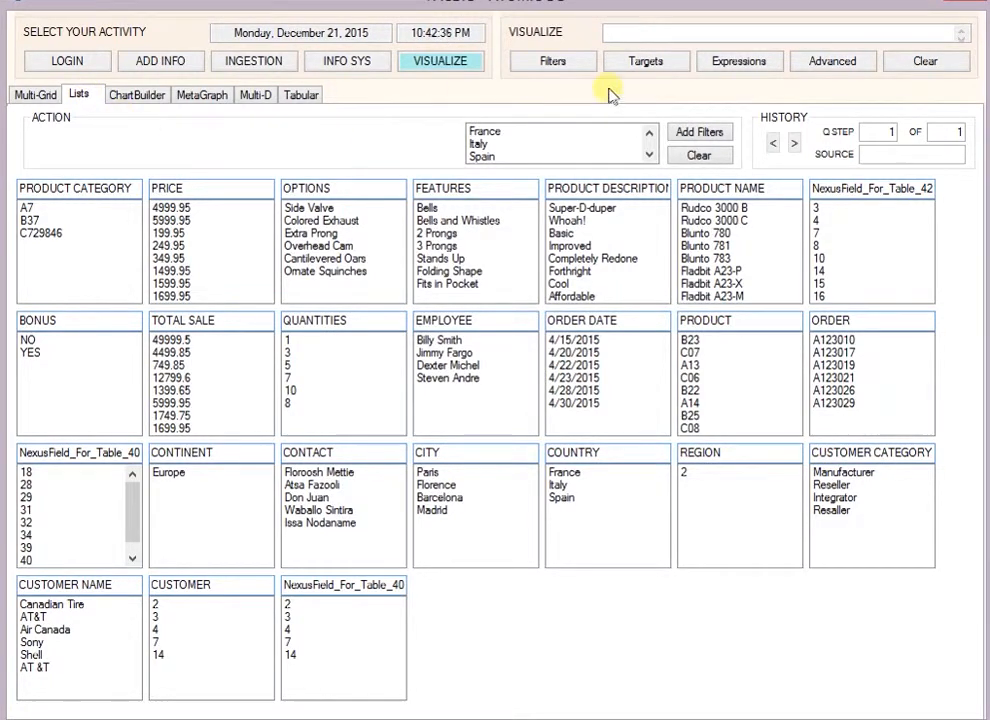
{"action": "scroll", "coordinate": [649, 152], "scroll_direction": "down", "scroll_amount": 5}
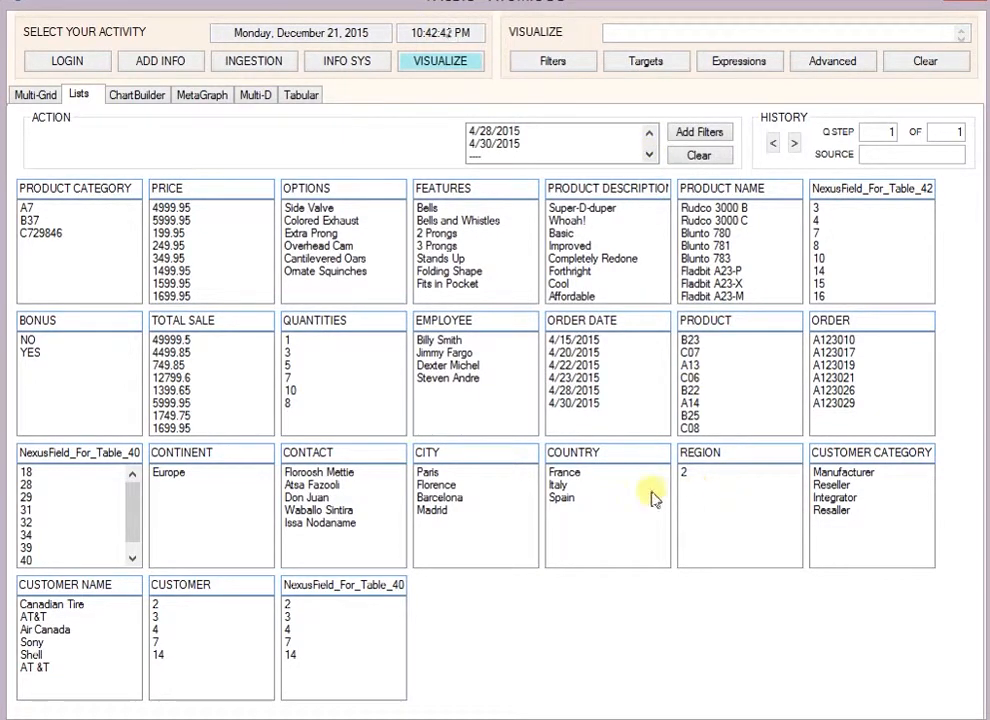
{"action": "left_click", "coordinate": [580, 499]}
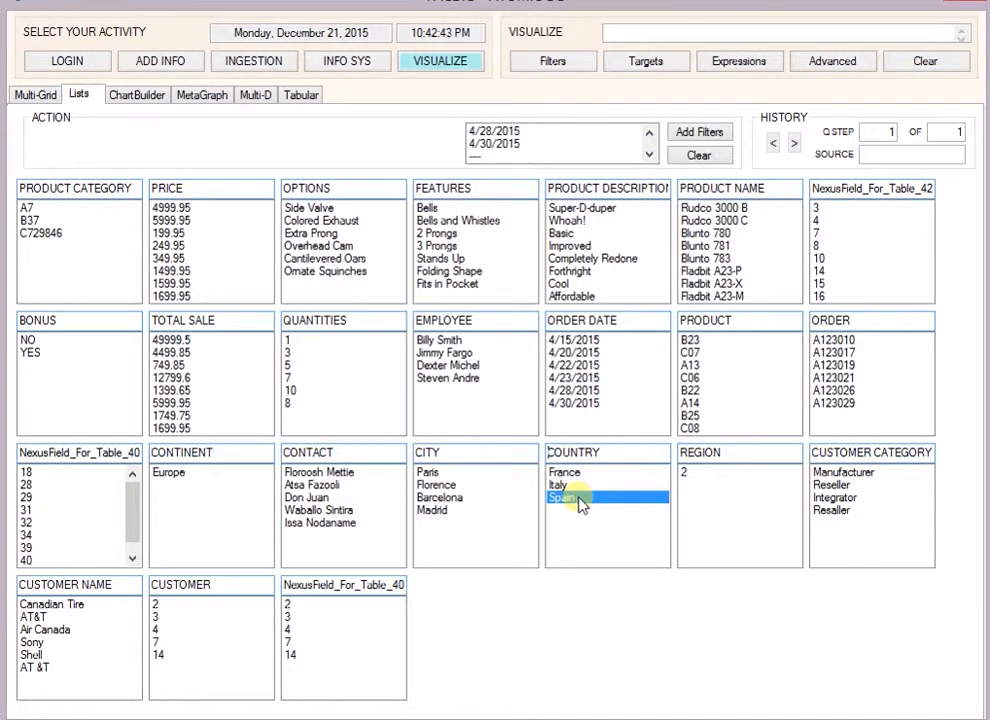
{"action": "left_click", "coordinate": [700, 134]}
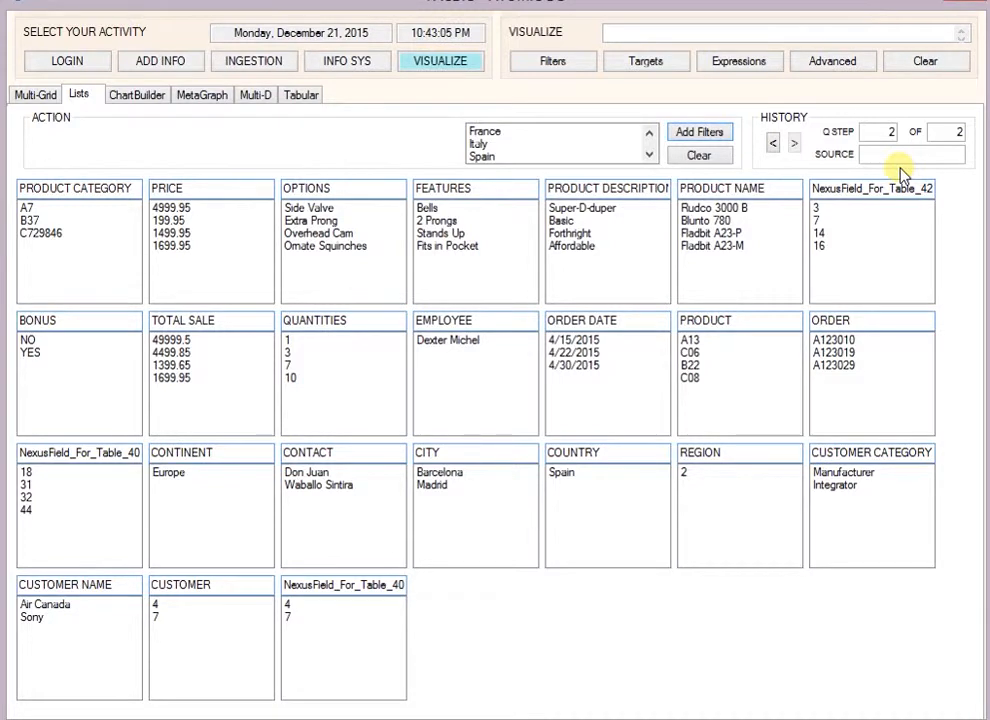
Step: Show the results as a MetaGraph, narrow them to the CITY value Madrid and check the EMPLOYEE node
{"action": "left_click", "coordinate": [202, 94]}
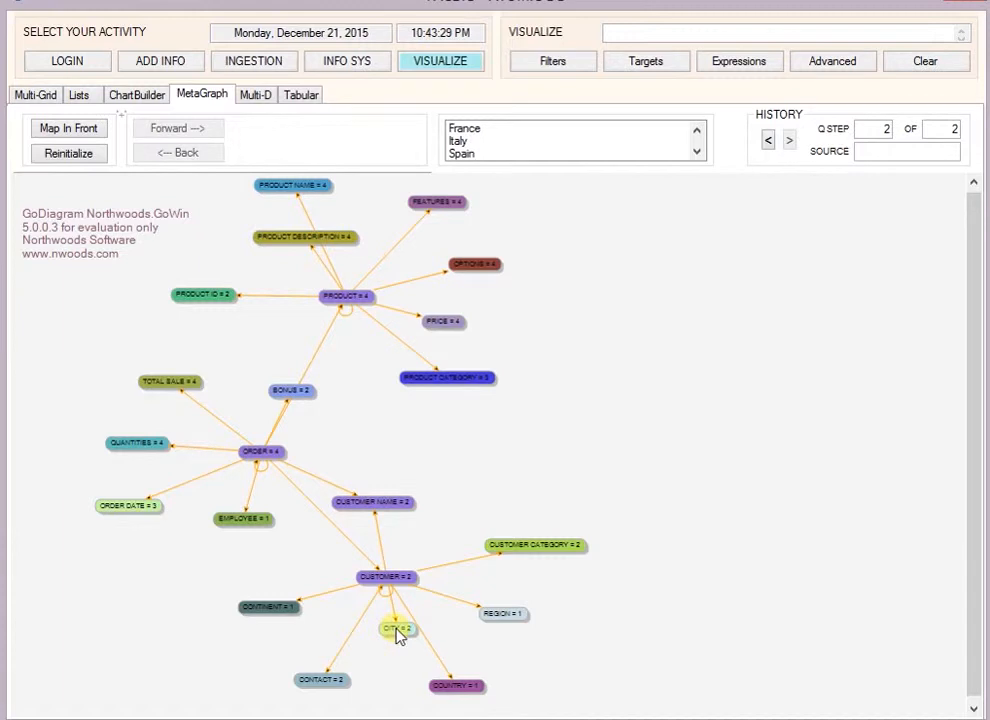
{"action": "mouse_move", "coordinate": [399, 634]}
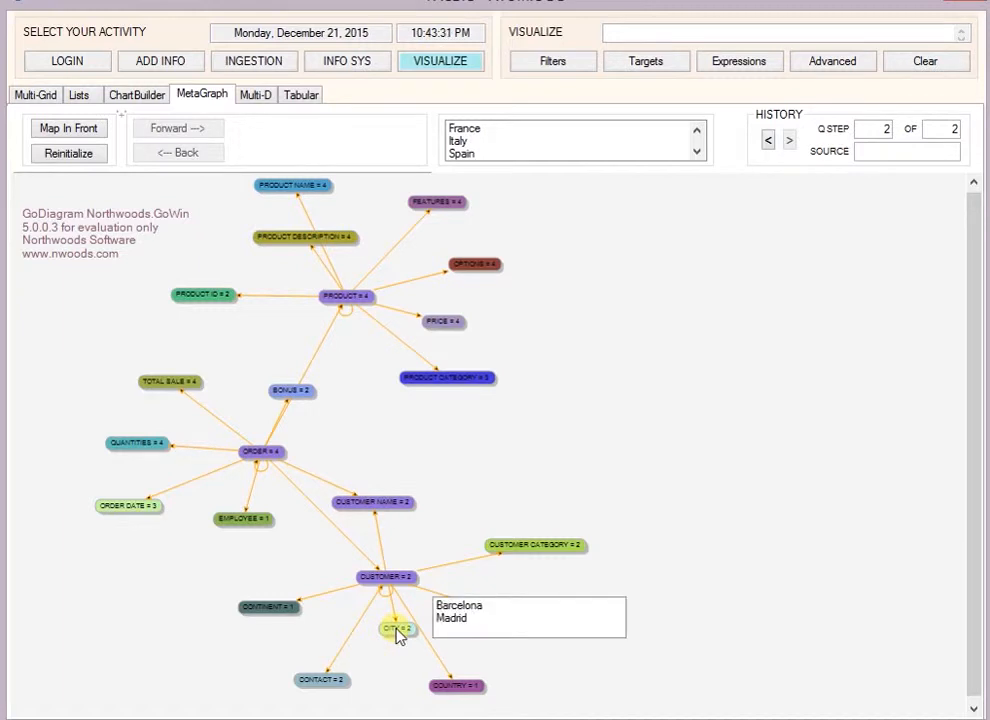
{"action": "left_click", "coordinate": [453, 619]}
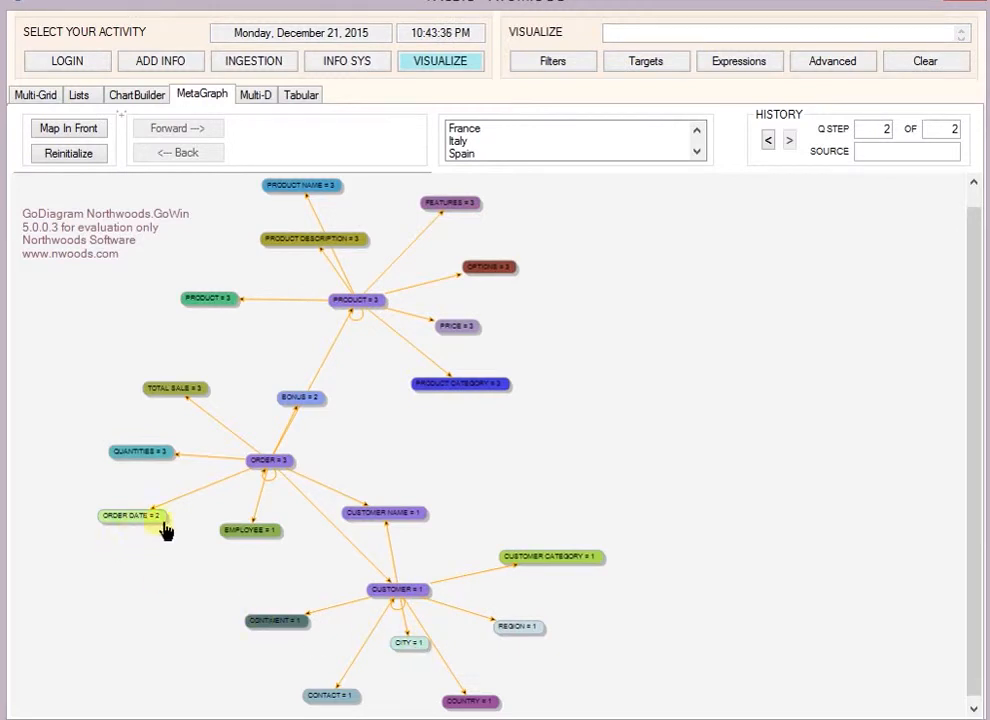
{"action": "left_click", "coordinate": [254, 532]}
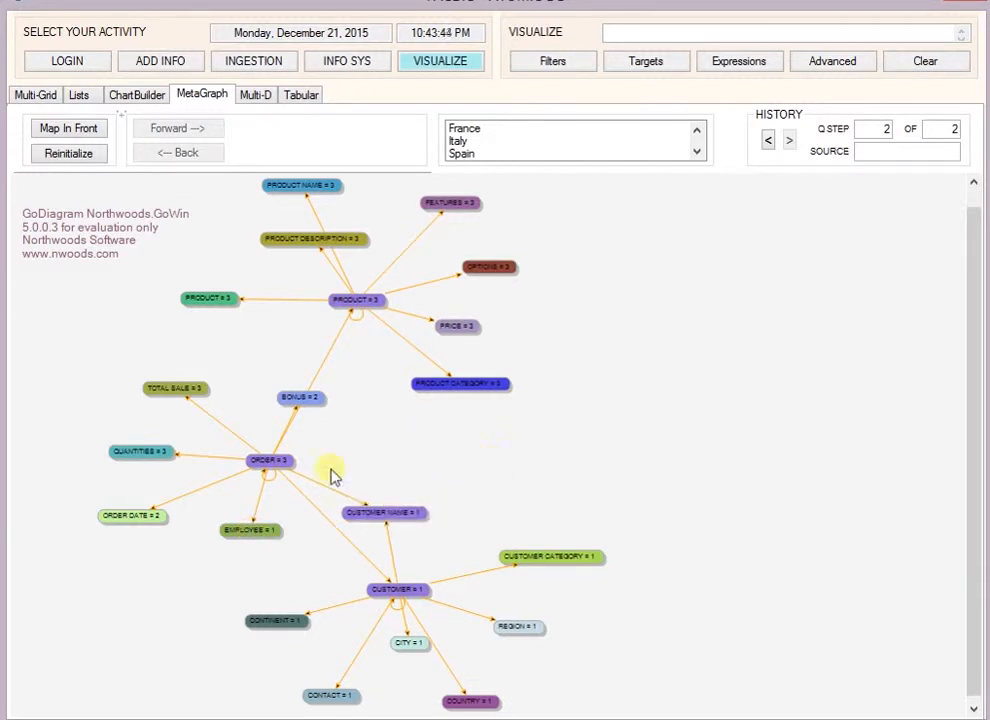
Step: View the filtered results in tabular form and go back through the query history to step 1
{"action": "left_click", "coordinate": [318, 97]}
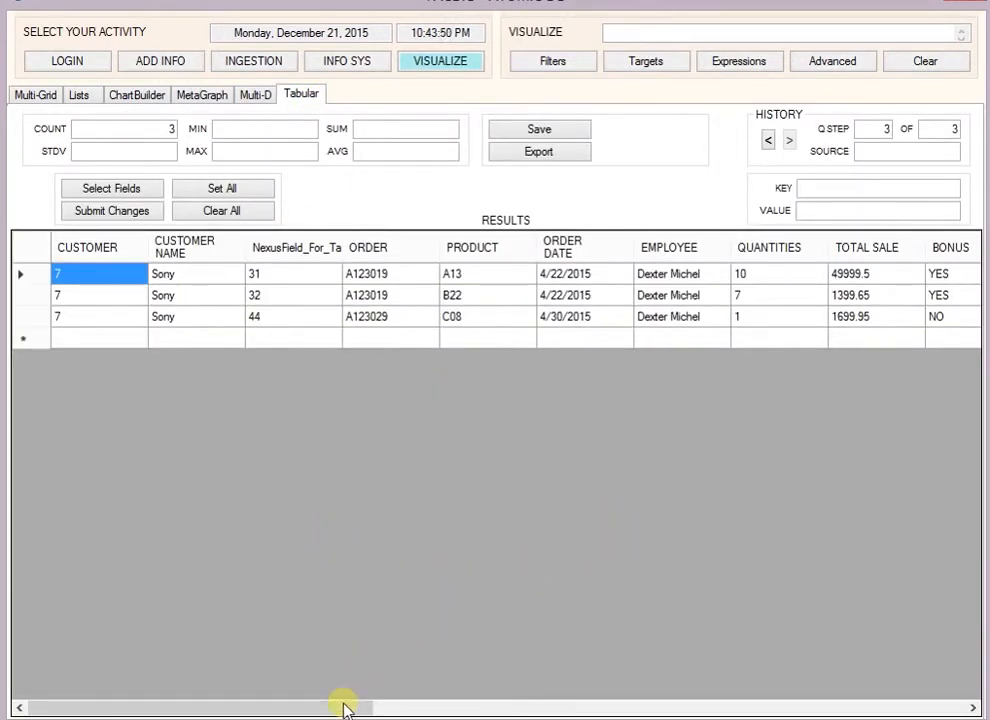
{"action": "left_click_drag", "start_coordinate": [343, 708], "coordinate": [296, 698]}
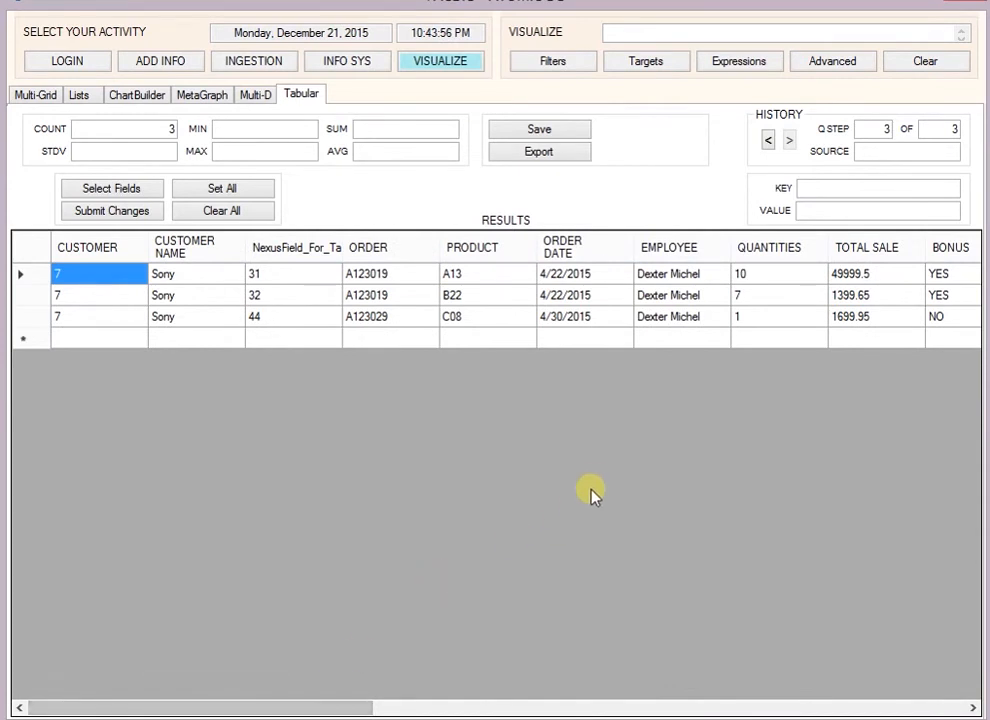
{"action": "left_click", "coordinate": [768, 142]}
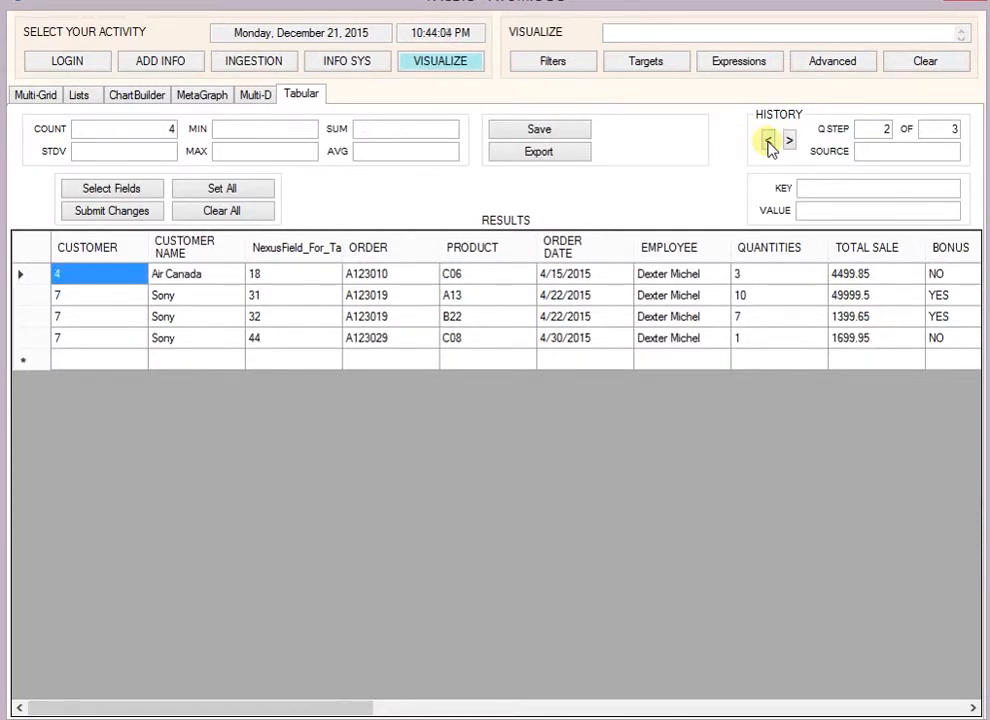
{"action": "left_click", "coordinate": [768, 142]}
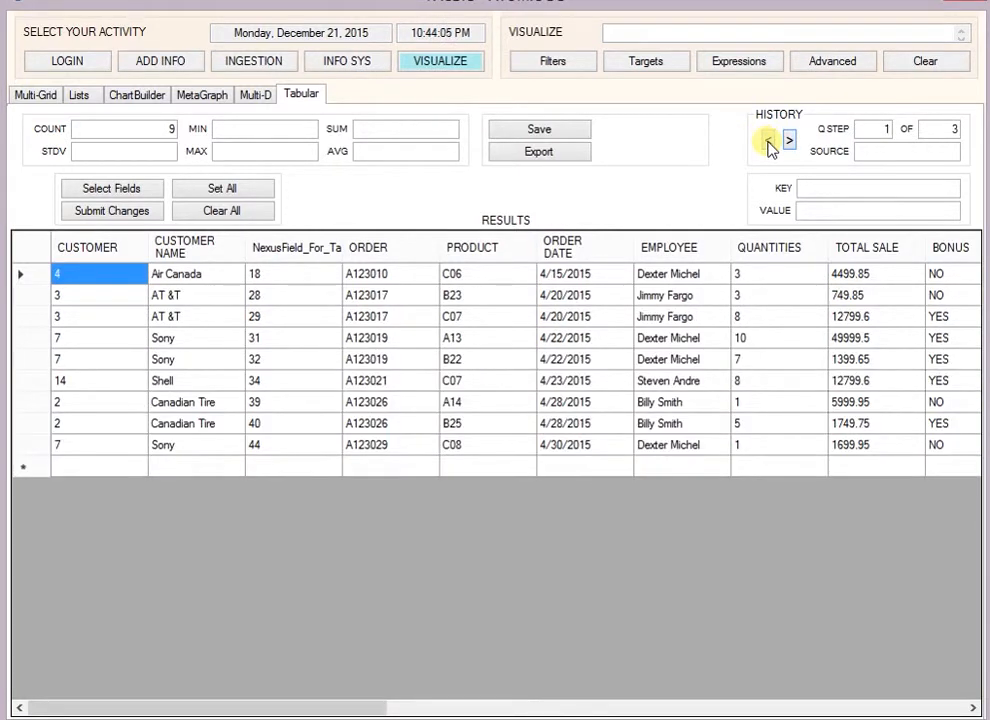
Step: Sort the tabular results by EMPLOYEE and by descending ORDER DATE, and calculate the statistics of the TOTAL SALE column
{"action": "left_click", "coordinate": [686, 250]}
{"action": "left_click", "coordinate": [685, 252]}
{"action": "left_click", "coordinate": [582, 252]}
{"action": "left_click", "coordinate": [582, 252]}
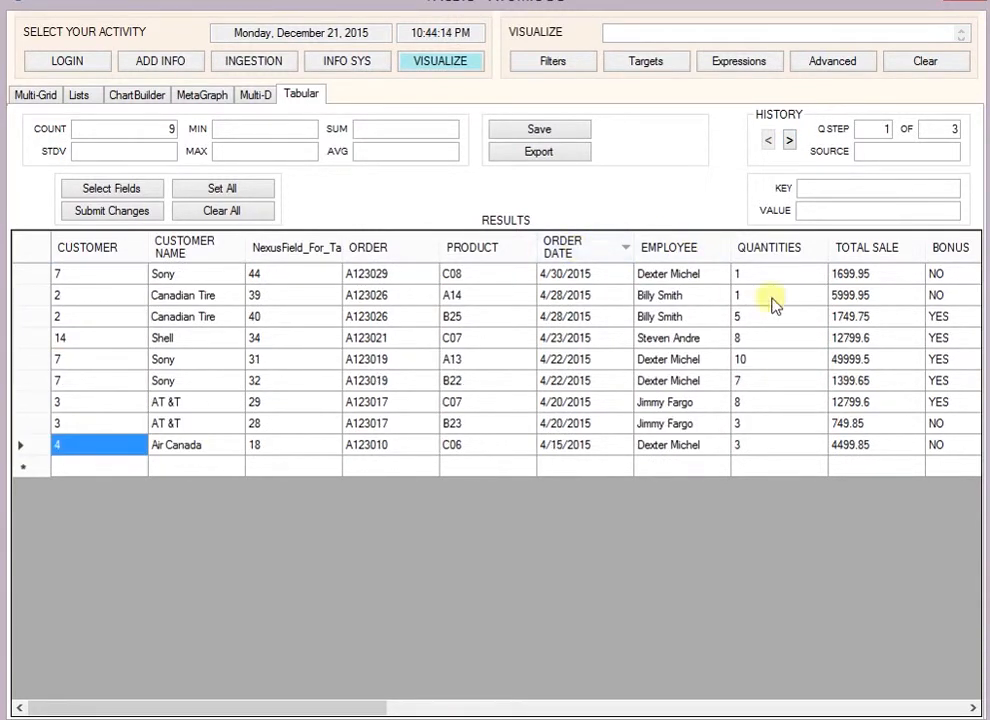
{"action": "left_click", "coordinate": [855, 250]}
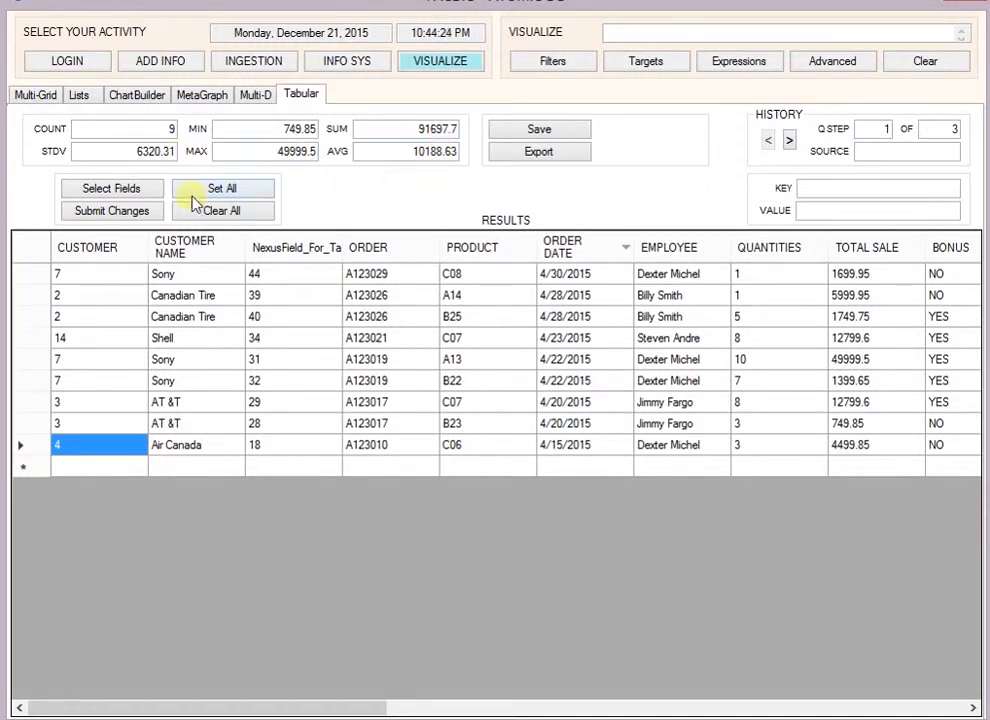
Step: Limit the table's fields to CUSTOMER NAME, ORDER DATE, QUANTITIES, COUNTRY, CONTINENT and FEATURES
{"action": "left_click", "coordinate": [113, 190]}
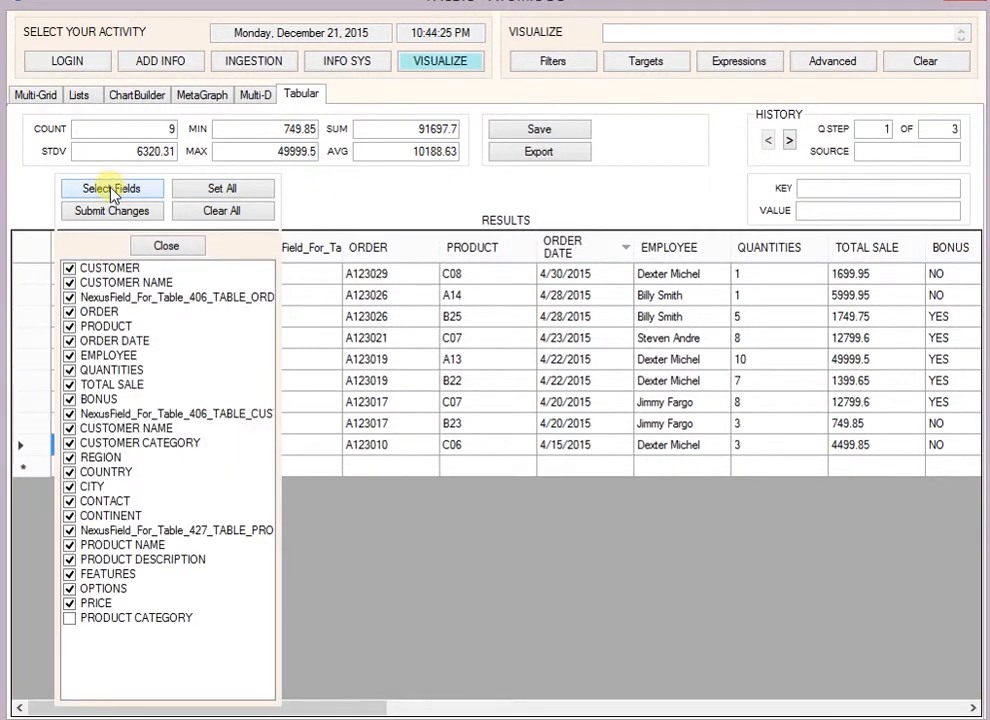
{"action": "left_click", "coordinate": [218, 210]}
{"action": "left_click", "coordinate": [134, 283]}
{"action": "left_click", "coordinate": [126, 341]}
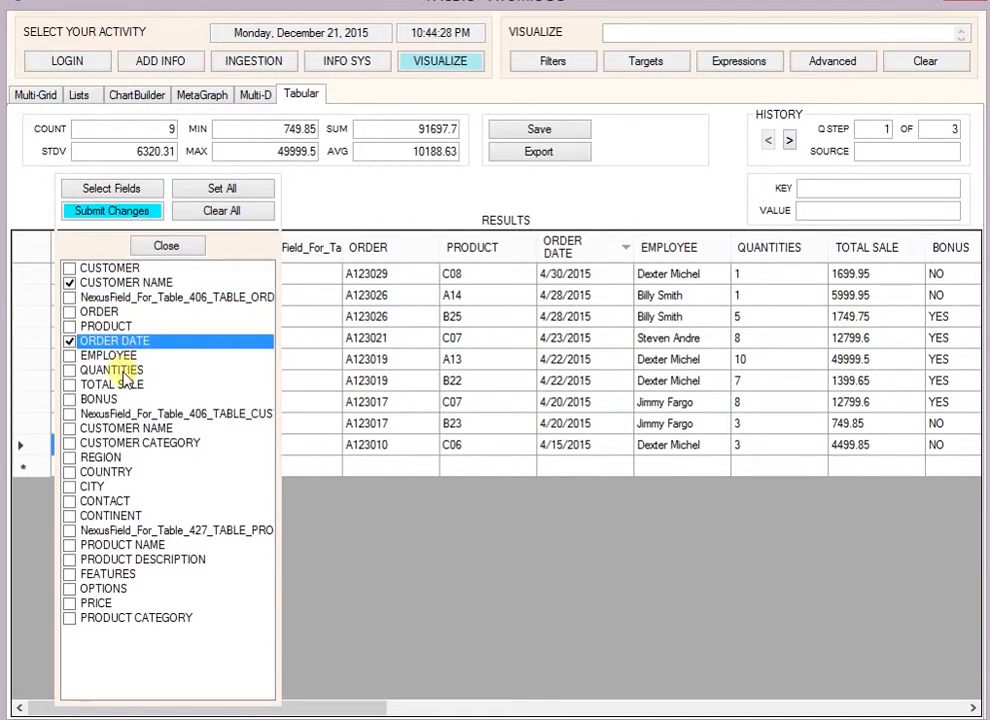
{"action": "left_click", "coordinate": [130, 370]}
{"action": "left_click", "coordinate": [107, 472]}
{"action": "left_click", "coordinate": [106, 515]}
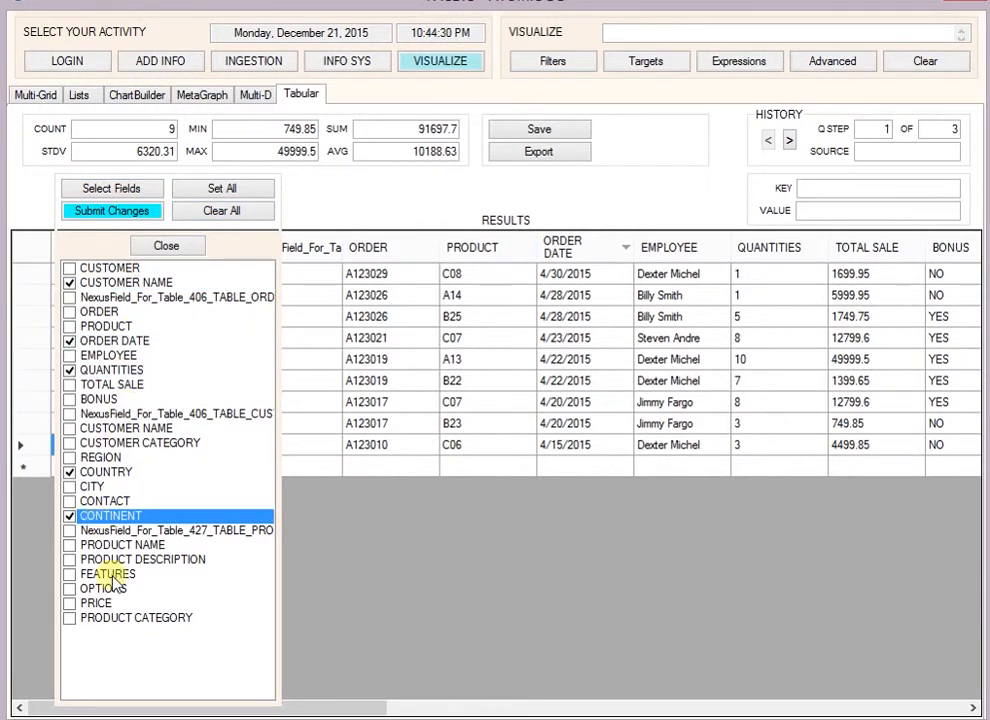
{"action": "left_click", "coordinate": [107, 574]}
{"action": "left_click", "coordinate": [152, 214]}
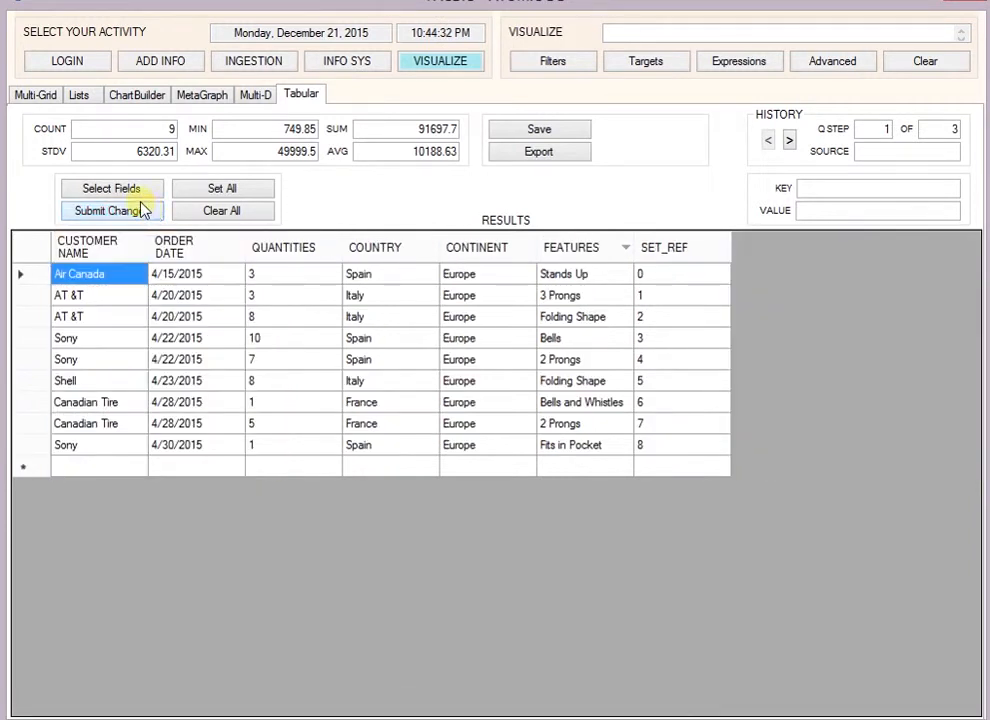
Step: Export the reduced table to a CSV file, close the exported spreadsheet and return to the MetaGraph view
{"action": "left_click", "coordinate": [530, 155]}
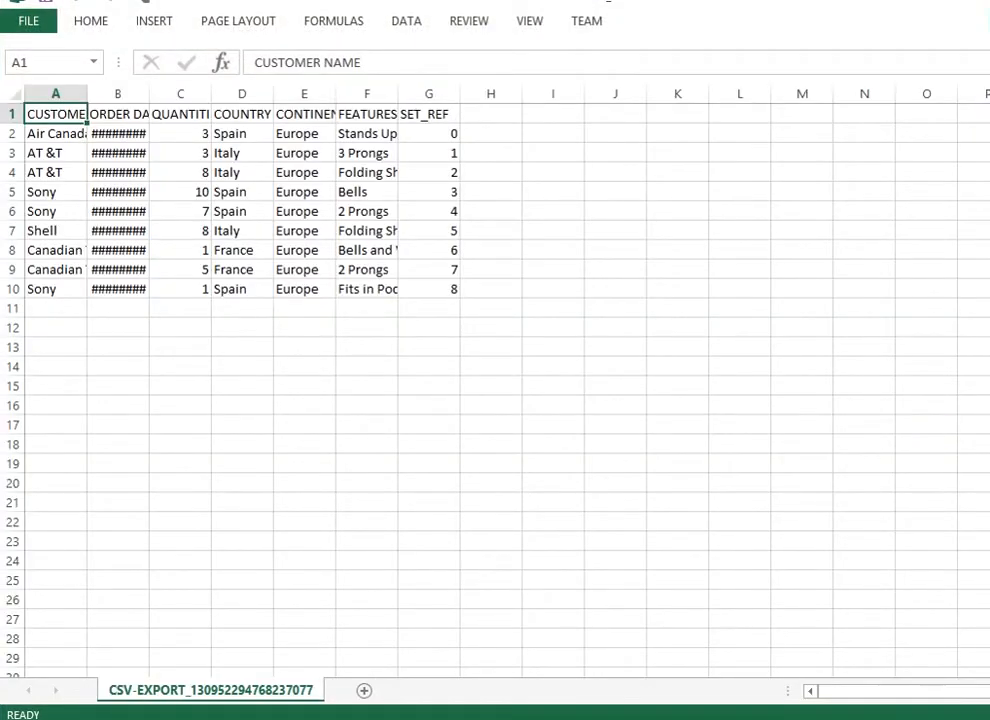
{"action": "key", "text": "alt+F4"}
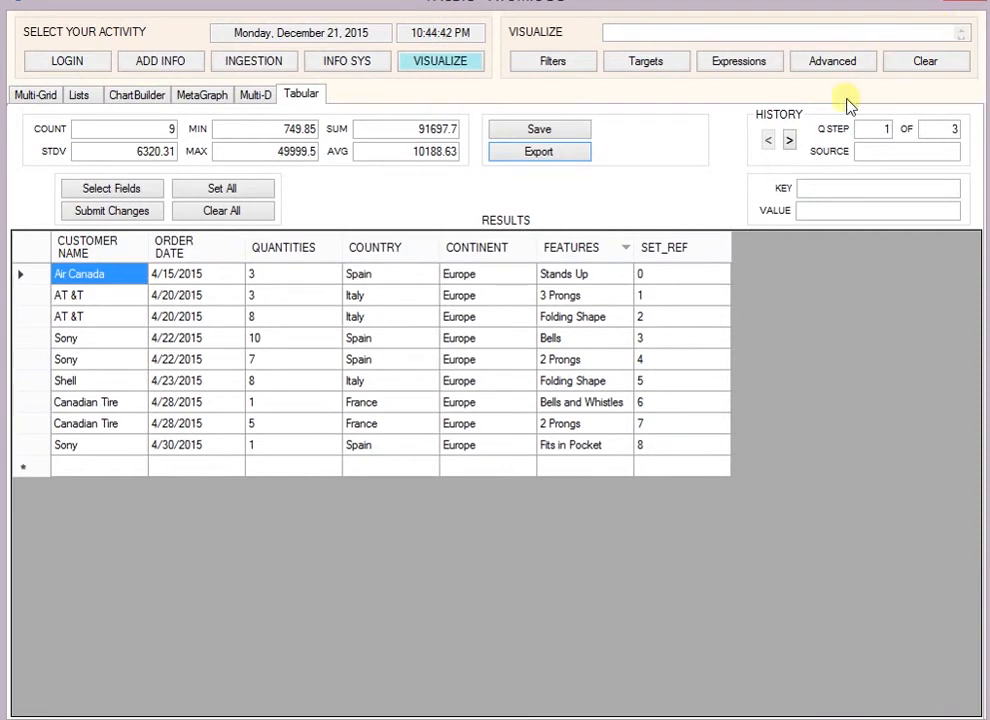
{"action": "left_click", "coordinate": [200, 95]}
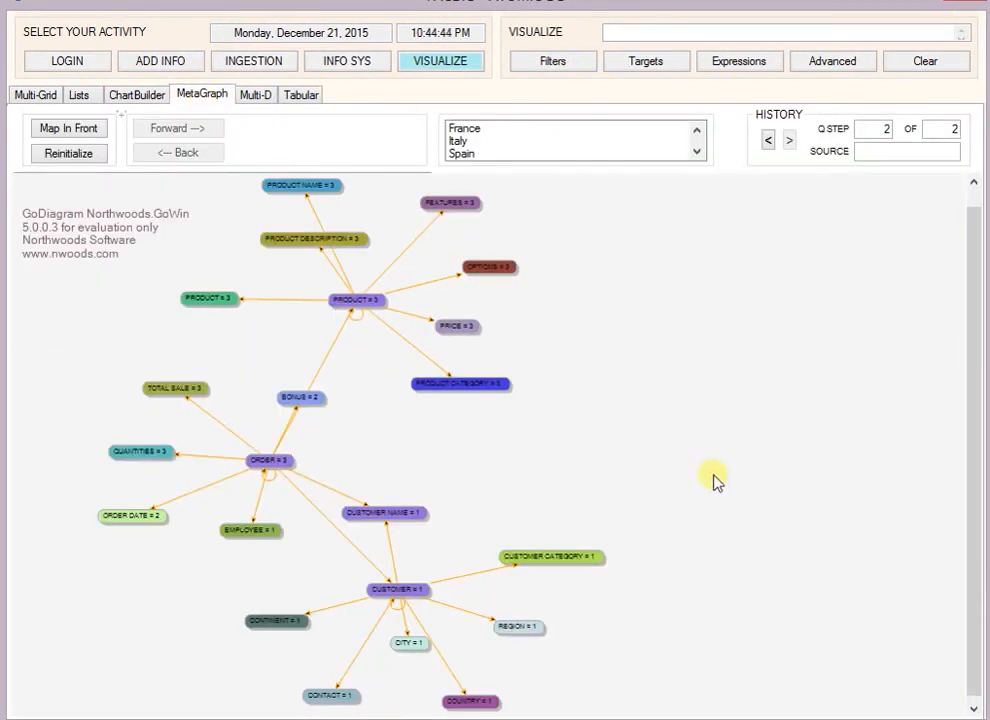